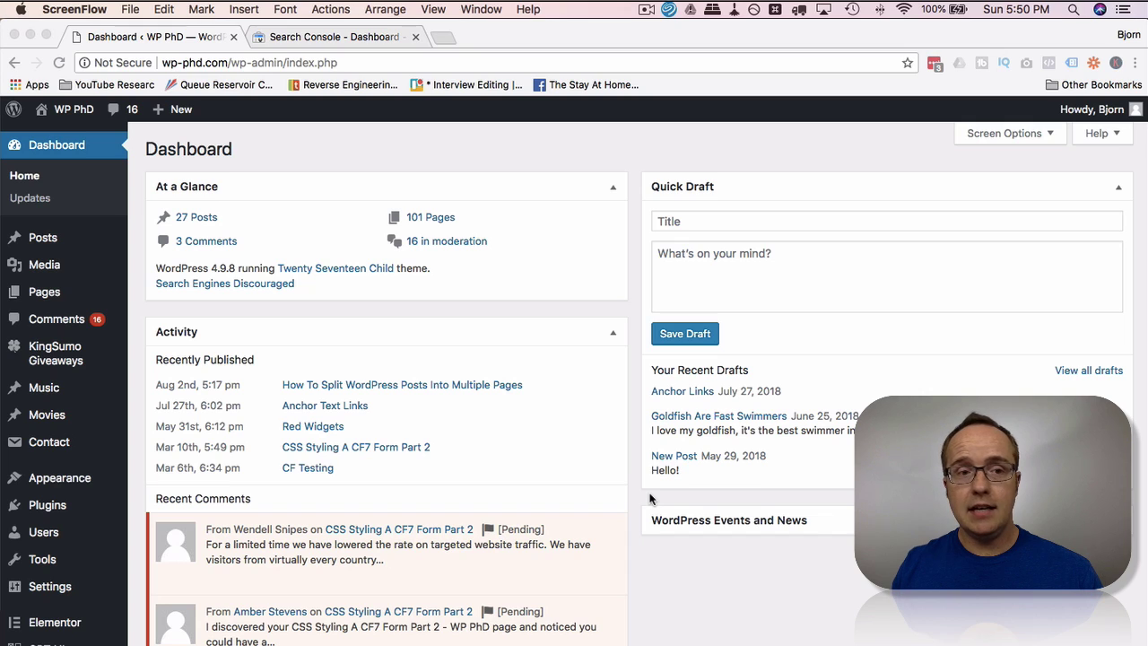
# Open the page for adding new plugins and search the plugin directory for 404
pyautogui.scroll(-4, 357, 340)
pyautogui.scroll(1, 236, 376)
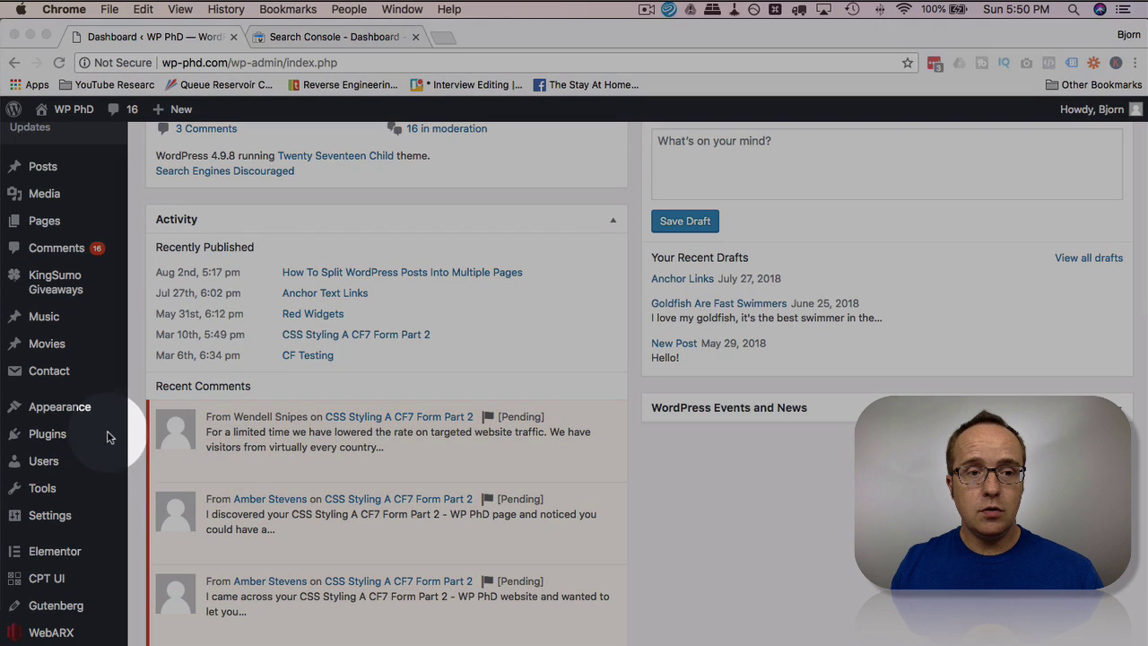
pyautogui.moveTo(107, 435)
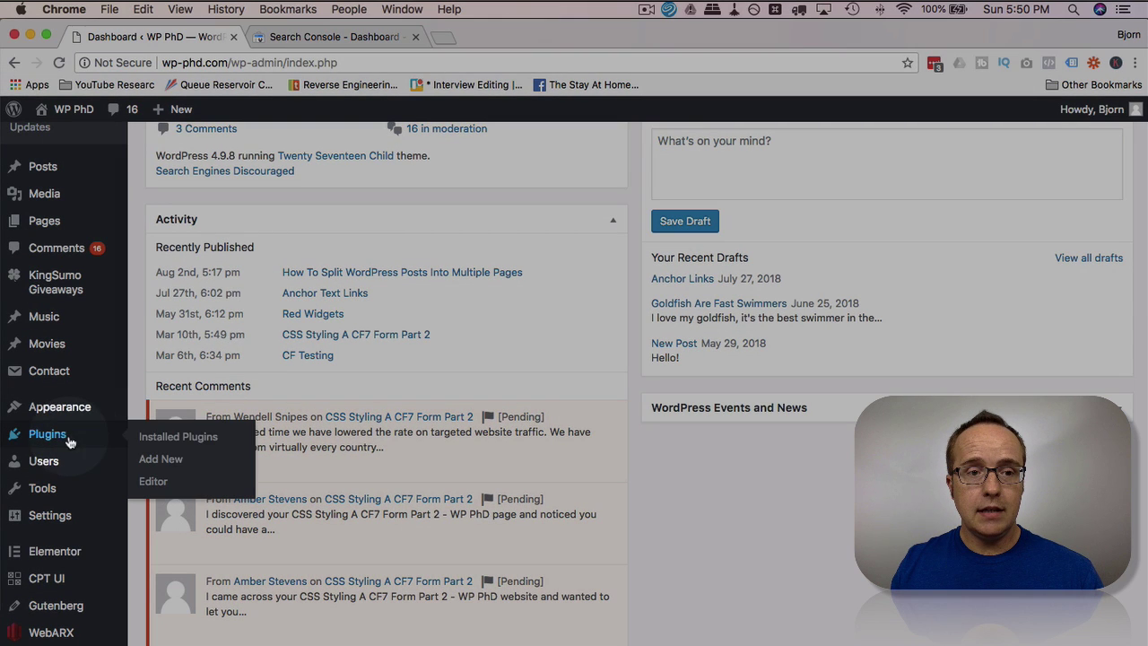
pyautogui.click(193, 458)
pyautogui.click(962, 196)
pyautogui.write('404')
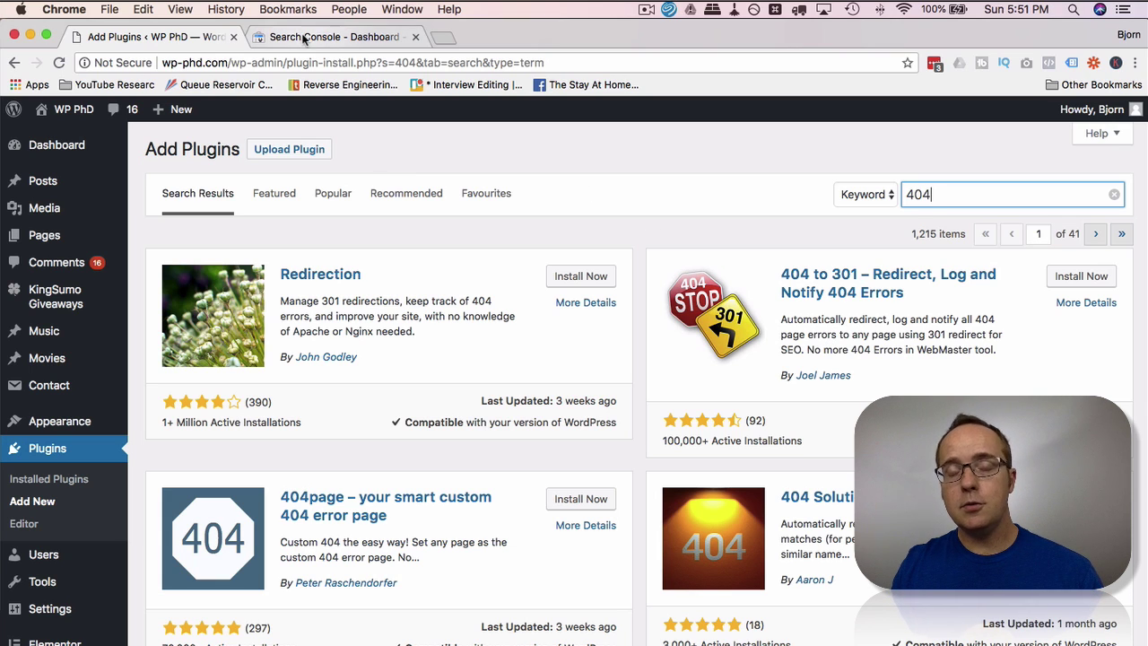
# Switch to Google Search Console, open the crawl errors report, and review the desktop Not found URLs
pyautogui.click(332, 37)
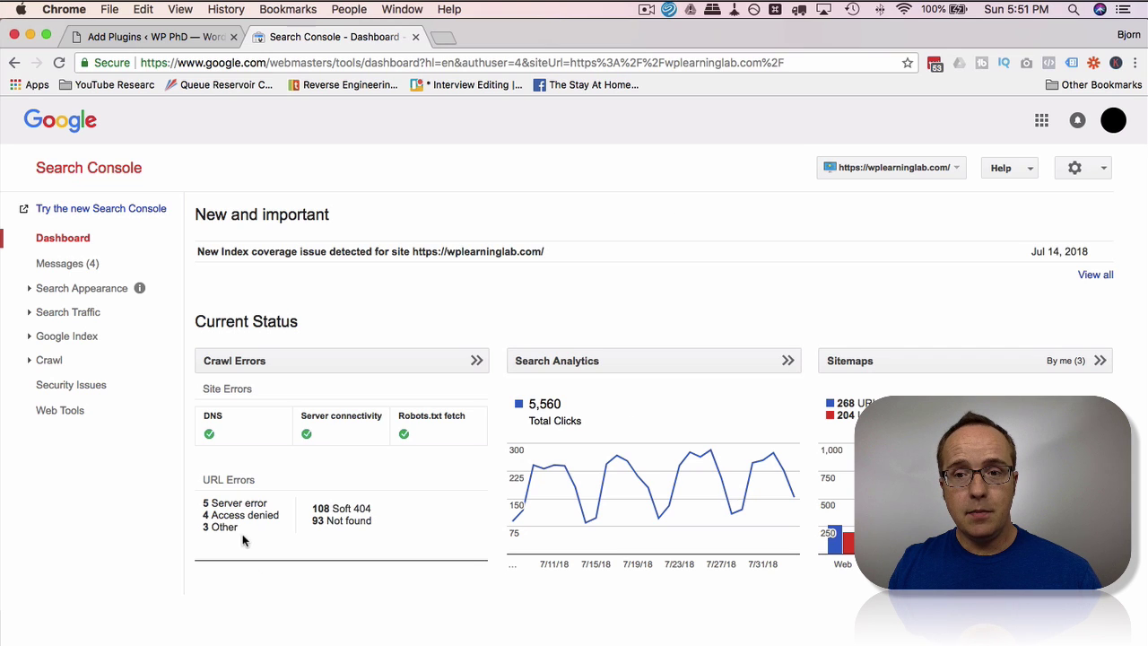
pyautogui.click(251, 359)
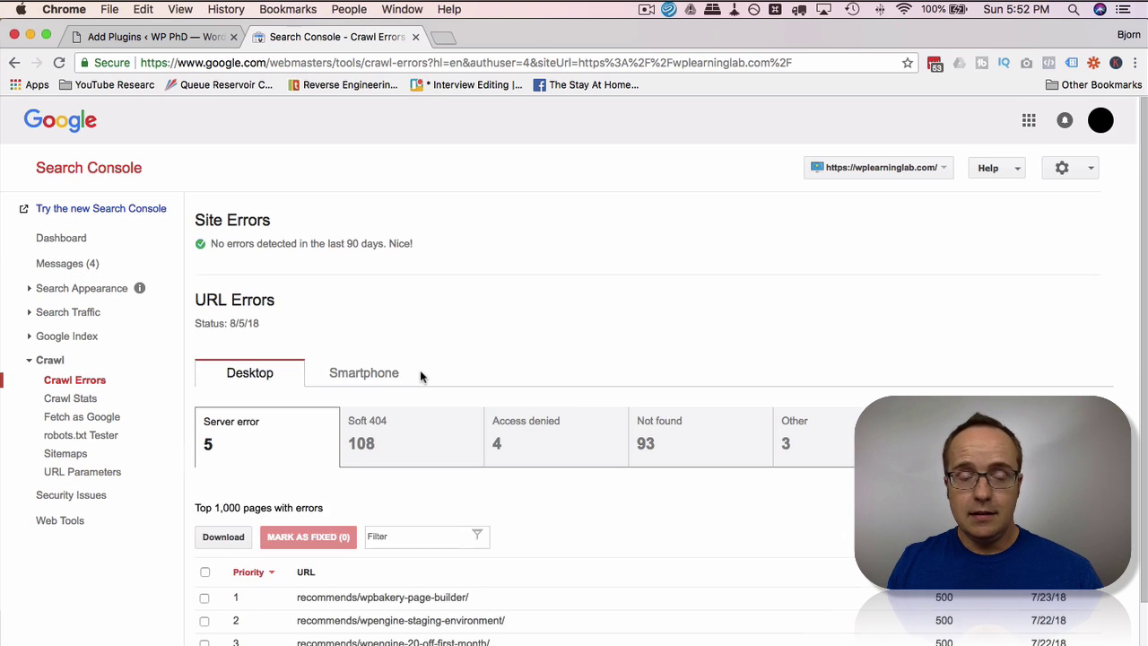
pyautogui.click(693, 449)
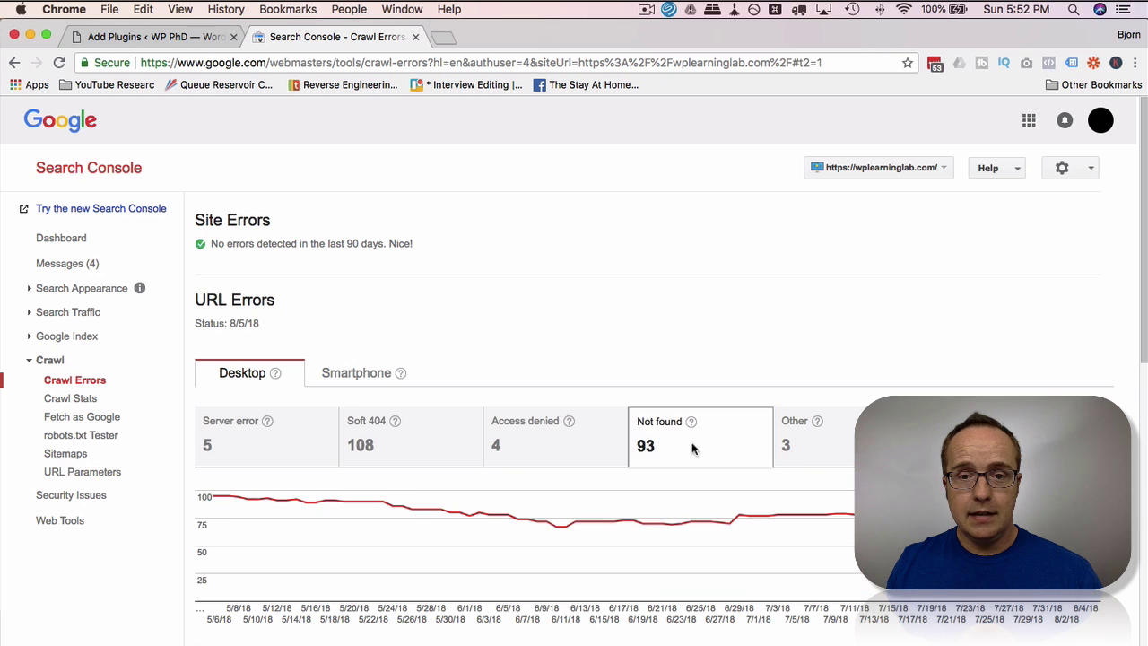
pyautogui.scroll(-3, 499, 339)
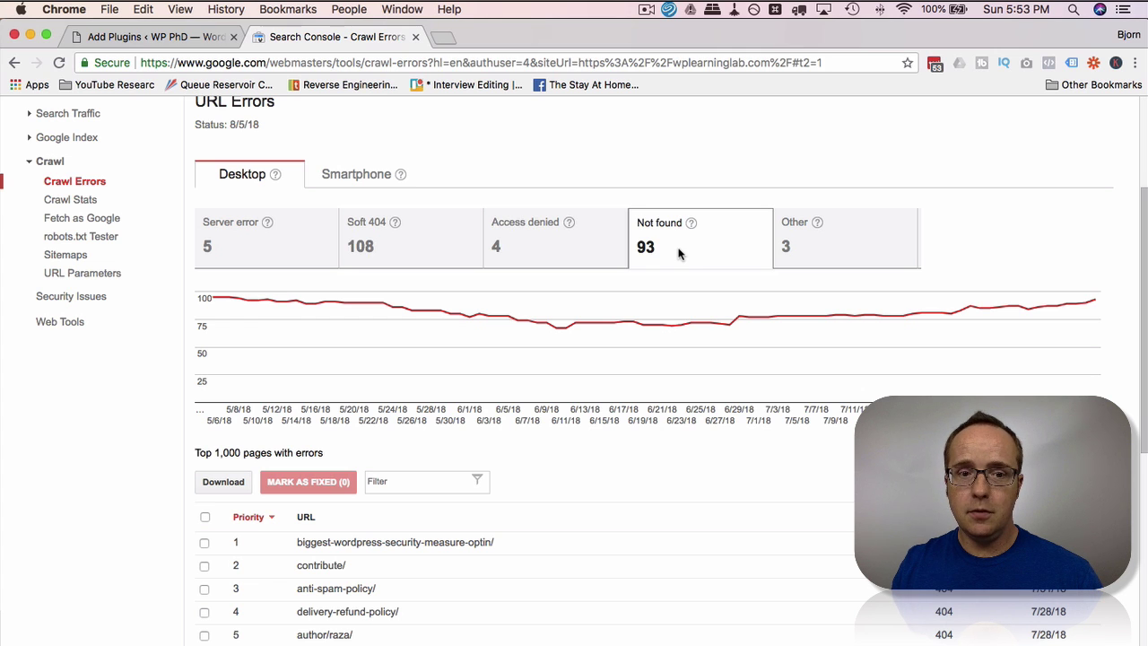
pyautogui.scroll(-5, 679, 254)
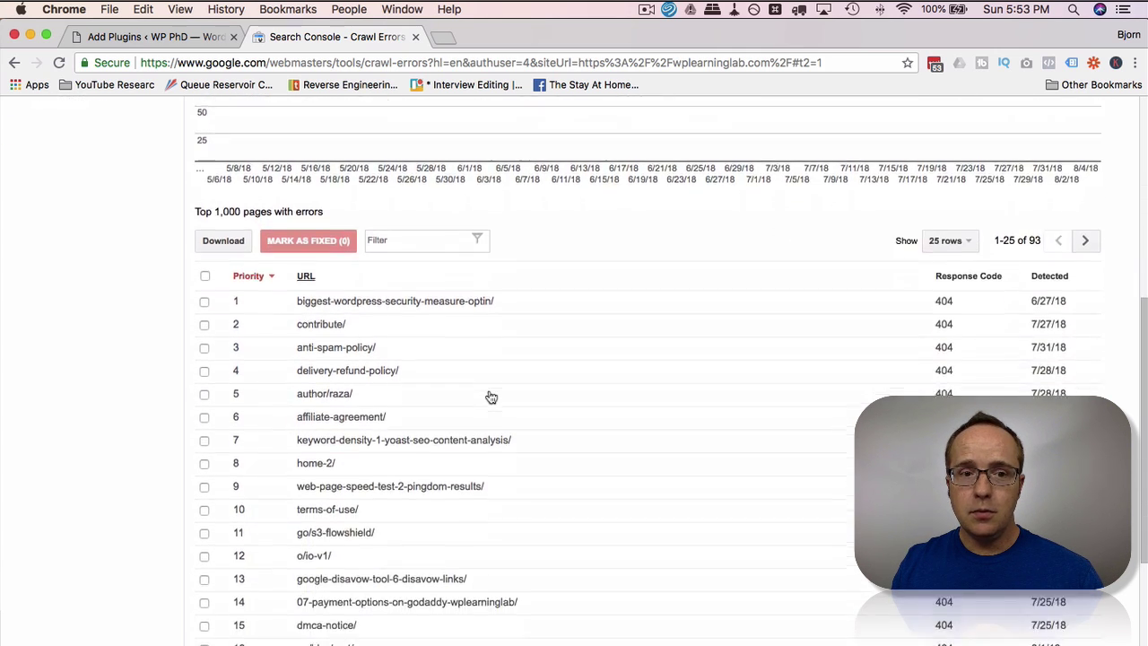
pyautogui.scroll(-2, 568, 386)
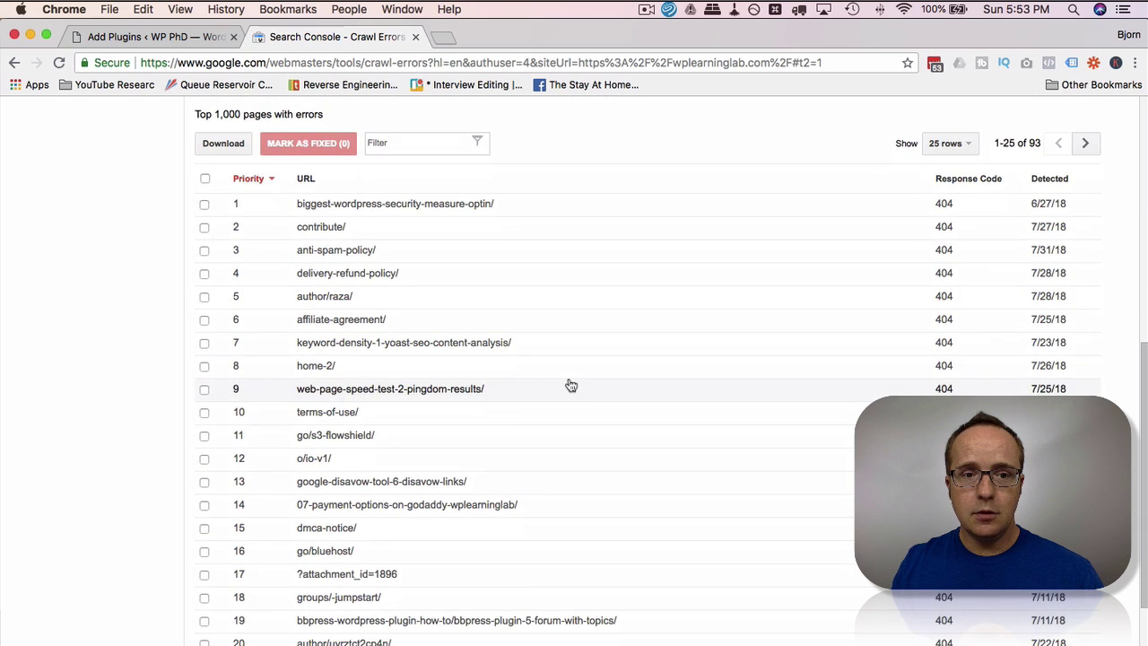
# Visit the broken terms-of-use/ URL from its error details, and open the site's Terms of Service page through the footer link
pyautogui.click(338, 418)
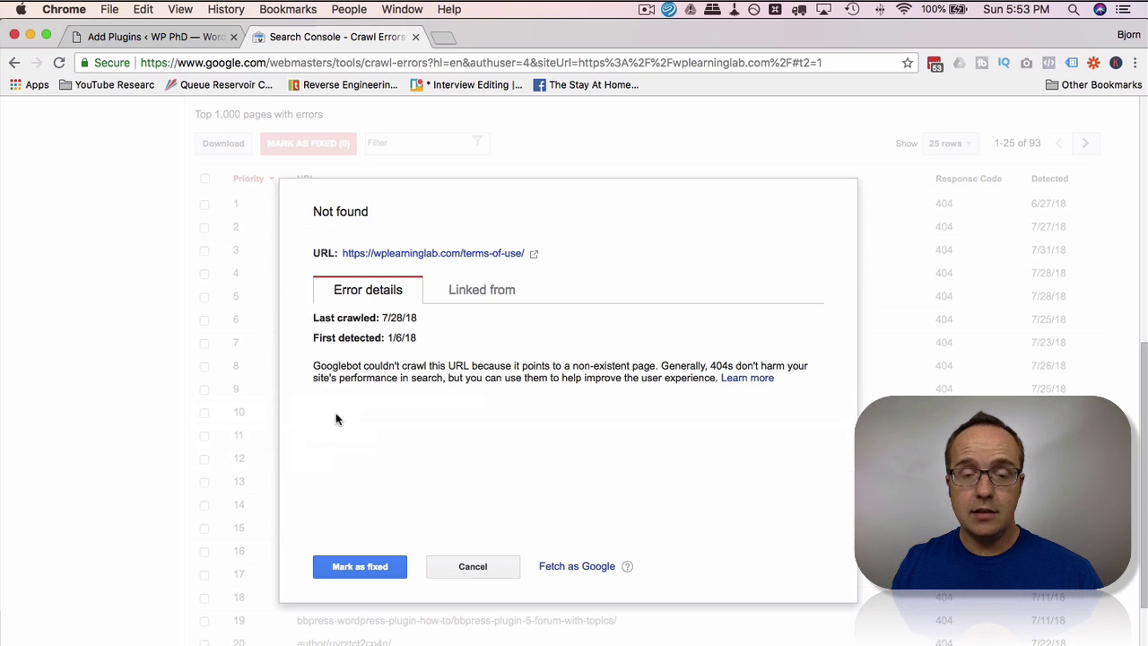
pyautogui.click(445, 258)
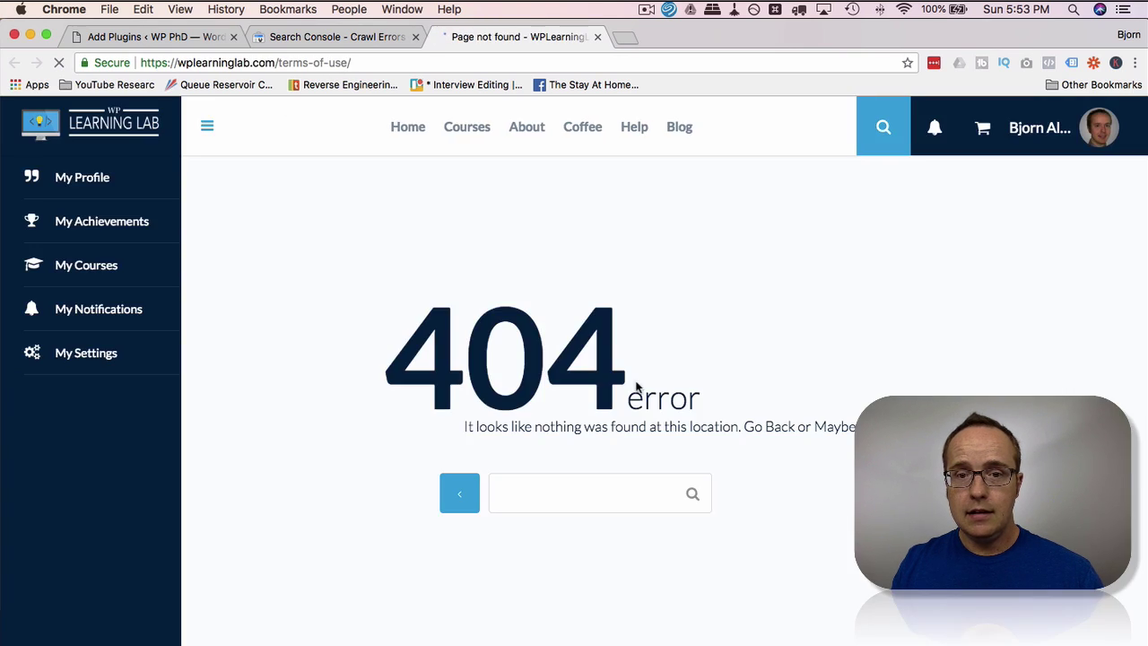
pyautogui.scroll(-4, 389, 391)
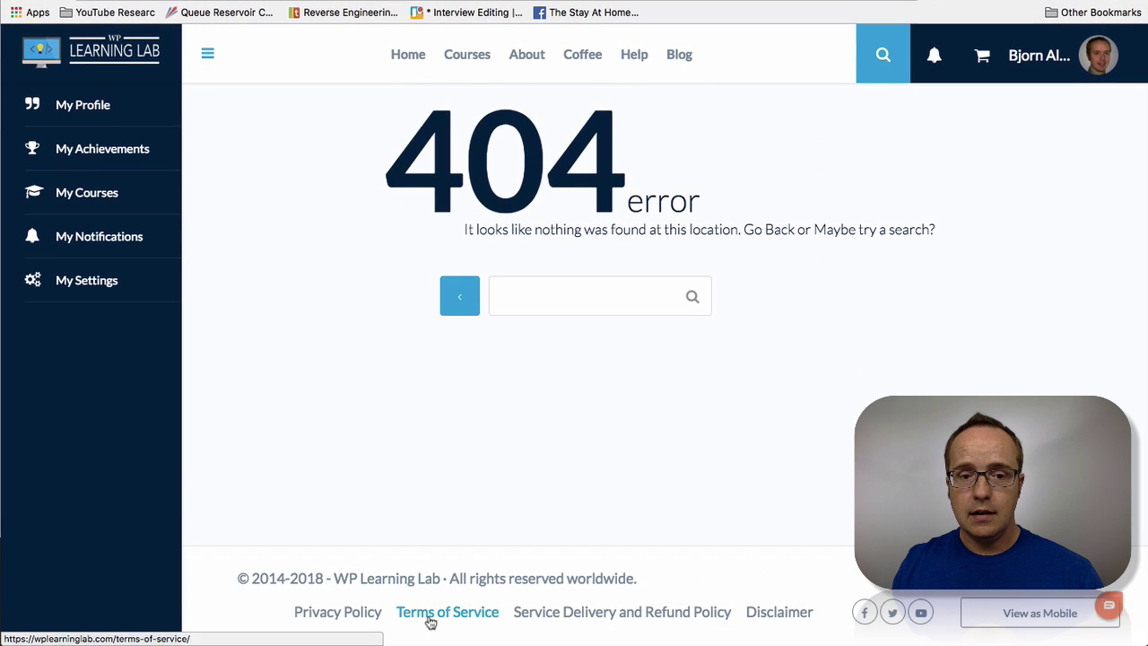
pyautogui.click(438, 619)
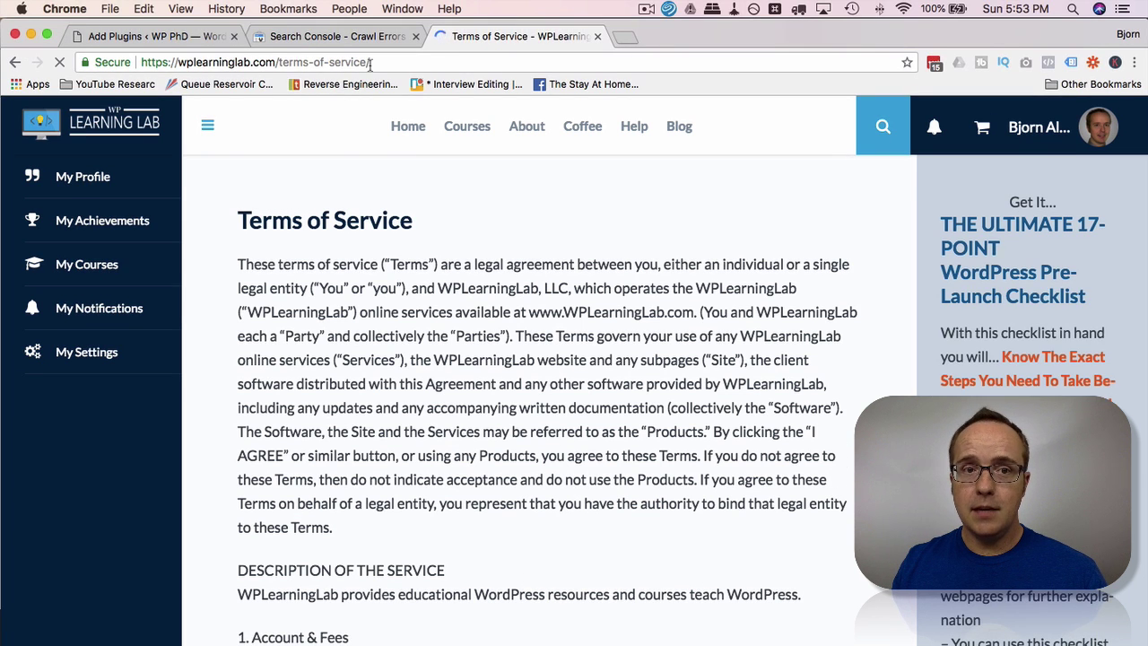
# Return to the terms-of-use/ error in Search Console, check which pages link to it, and show the error details again
pyautogui.click(373, 42)
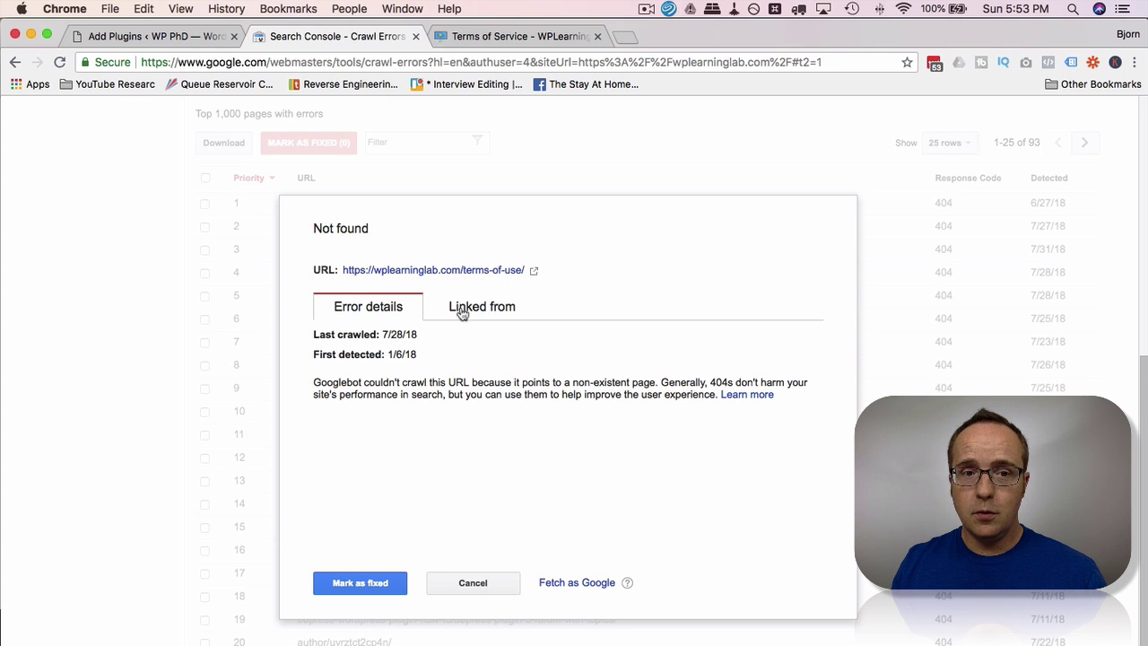
pyautogui.click(497, 309)
pyautogui.scroll(-1, 454, 504)
pyautogui.scroll(3, 452, 500)
pyautogui.click(368, 367)
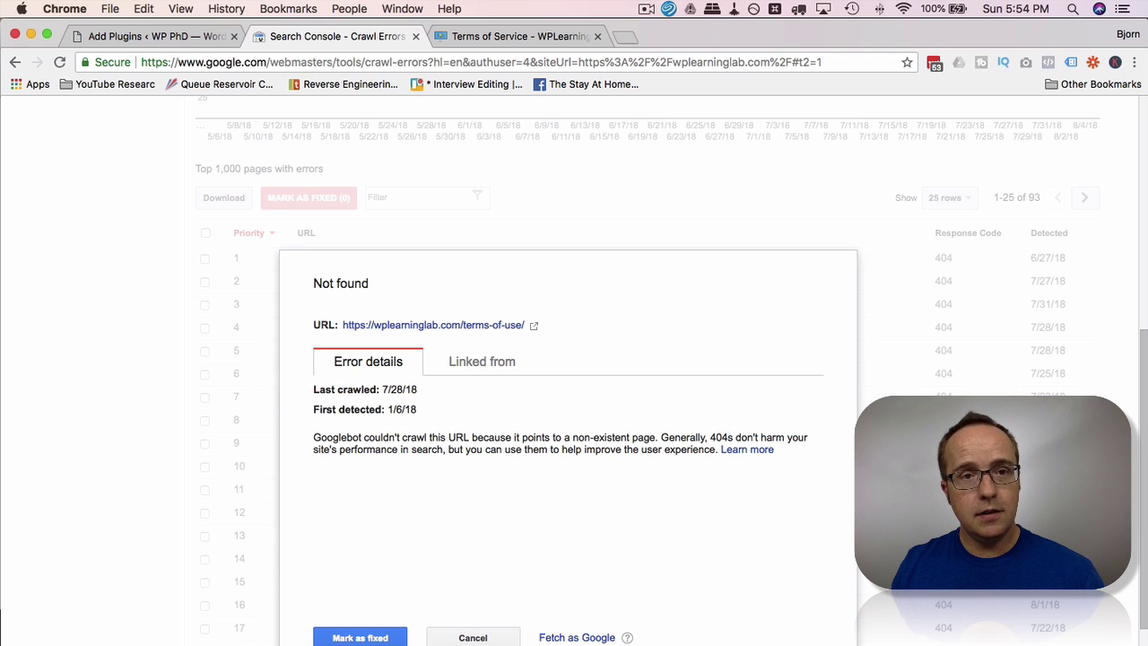
# Switch to Transmit and open the .htaccess file from the remote site root in Sublime Text 2
pyautogui.click(20, 354)
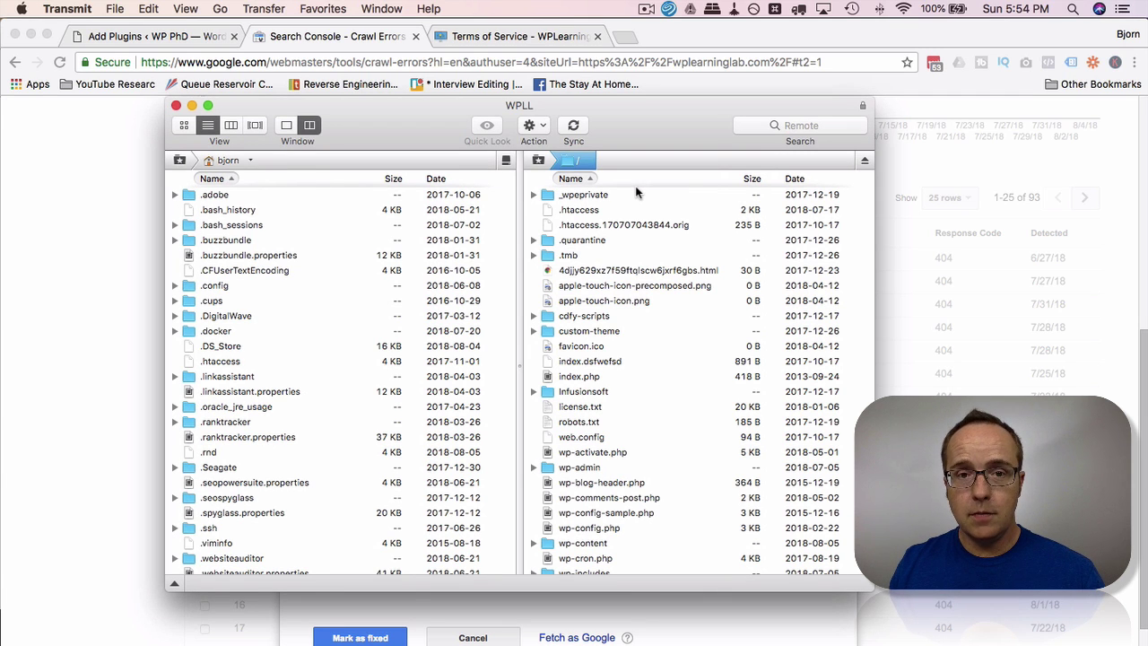
pyautogui.click(574, 212)
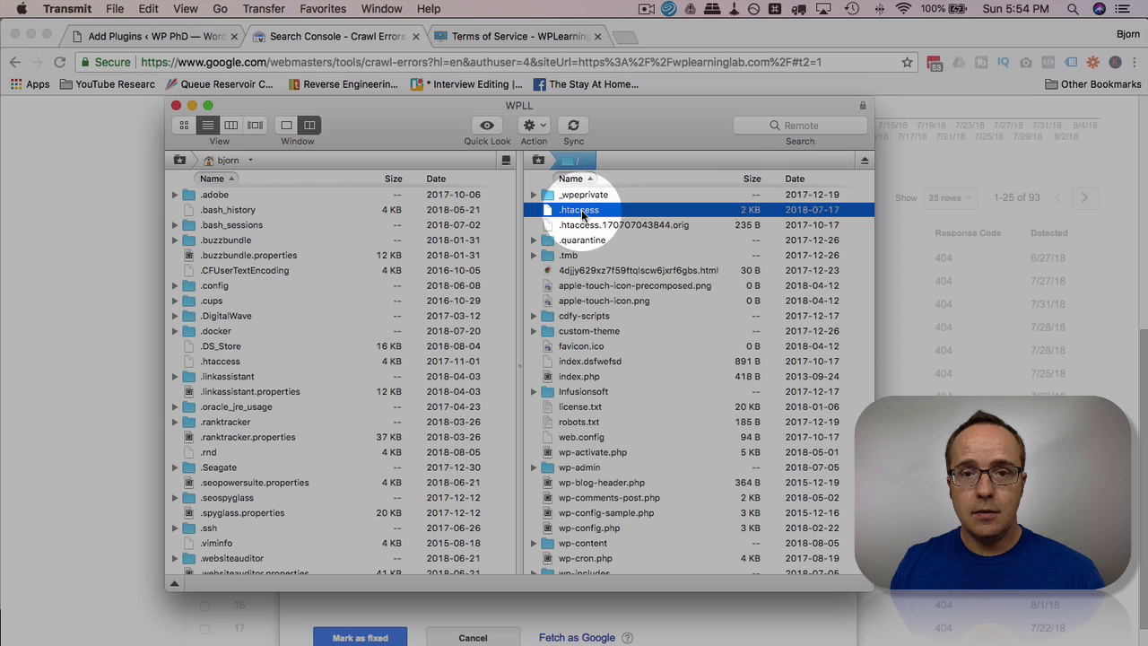
pyautogui.rightClick(562, 214)
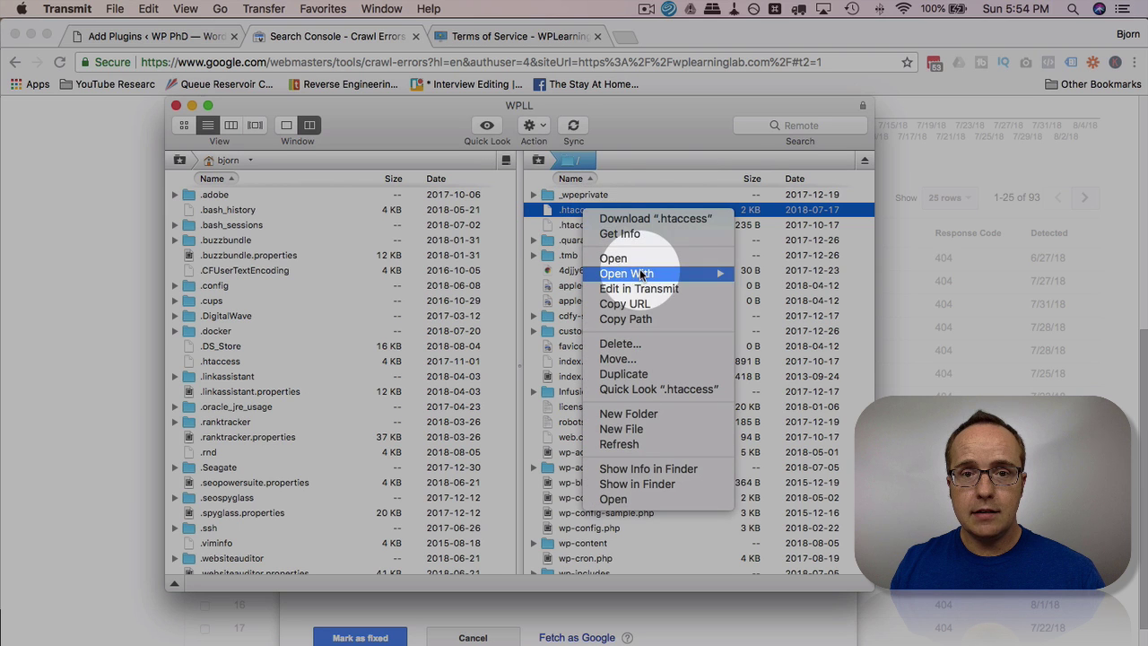
pyautogui.moveTo(709, 274)
pyautogui.click(805, 343)
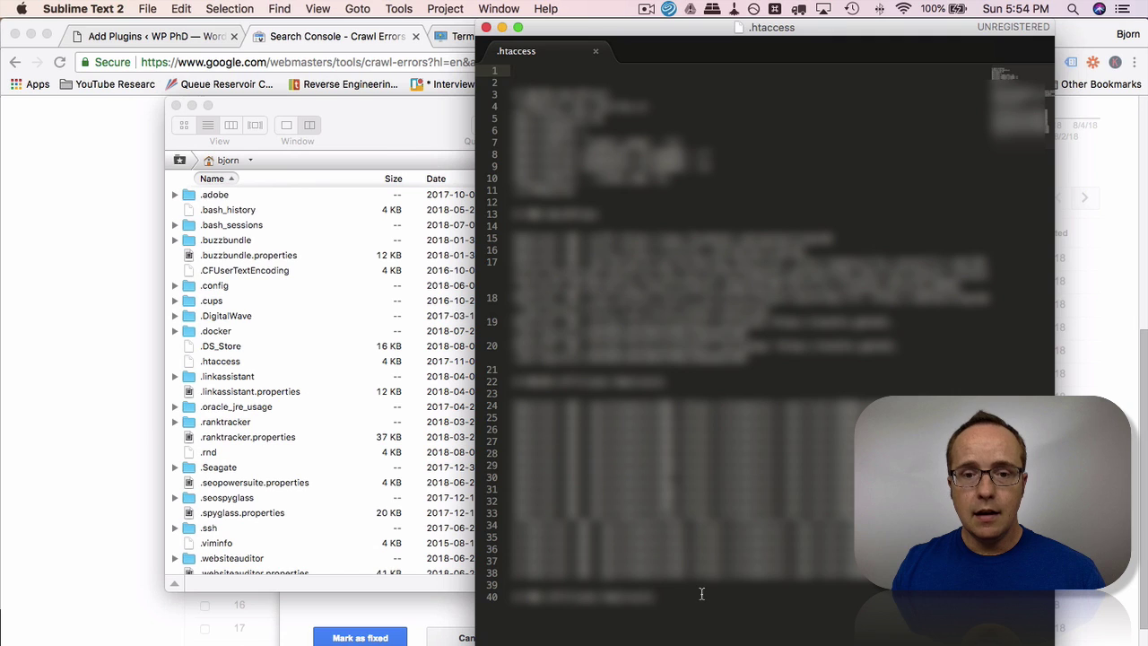
# Append a block of blank lines after the last line of the .htaccess file
pyautogui.click(701, 592)
pyautogui.press('Return')
pyautogui.press('Return')
pyautogui.press('Return')
pyautogui.press('Return')
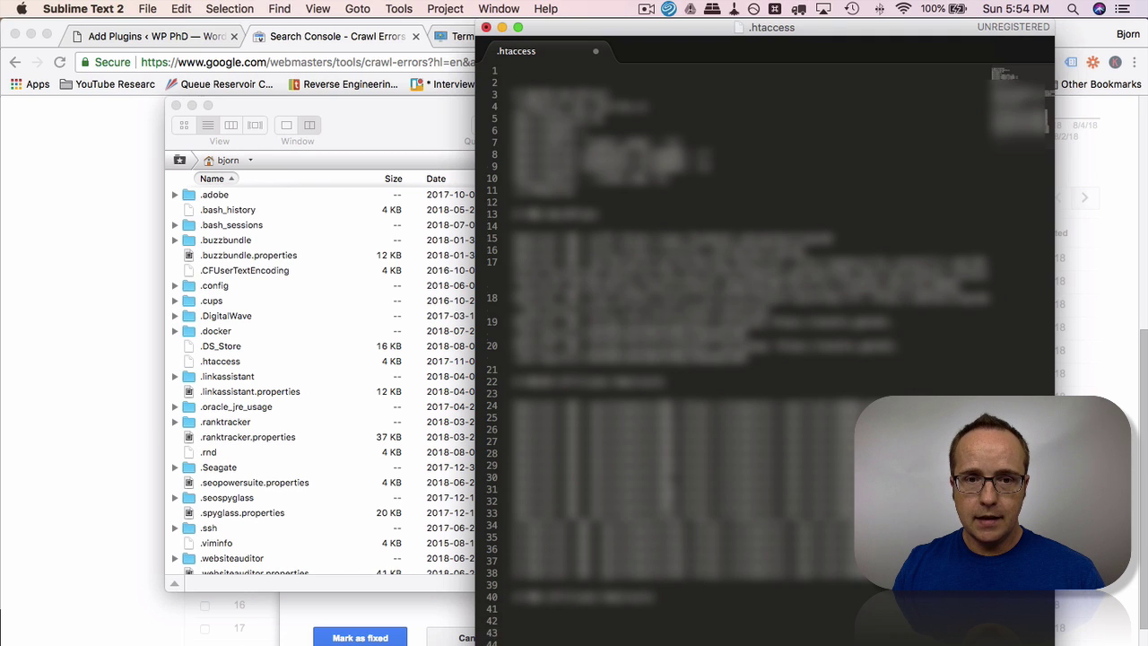
pyautogui.press('Return')
pyautogui.press('Return')
pyautogui.press('Return')
pyautogui.press('Return')
pyautogui.press('Return')
pyautogui.press('Return')
pyautogui.press('Return')
pyautogui.press('Return')
pyautogui.press('Return')
pyautogui.press('Return')
pyautogui.press('Return')
pyautogui.press('Return')
pyautogui.press('Return')
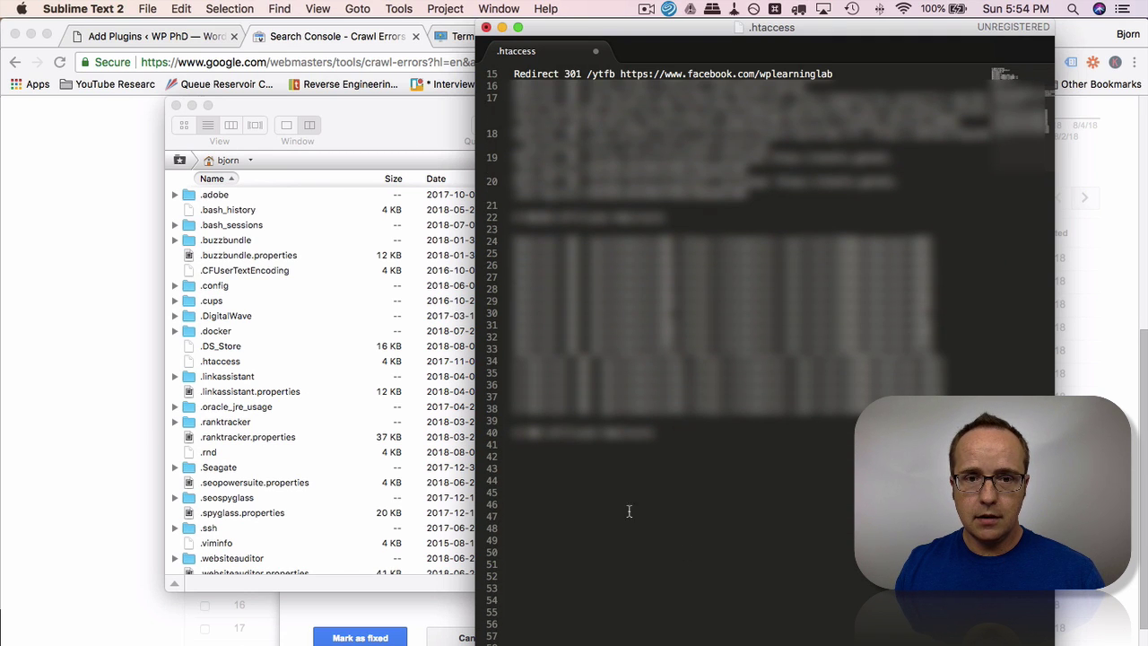
# Begin a redirect rule on line 42 of .htaccess with the text "Redirect 301"
pyautogui.click(615, 493)
pyautogui.click(575, 464)
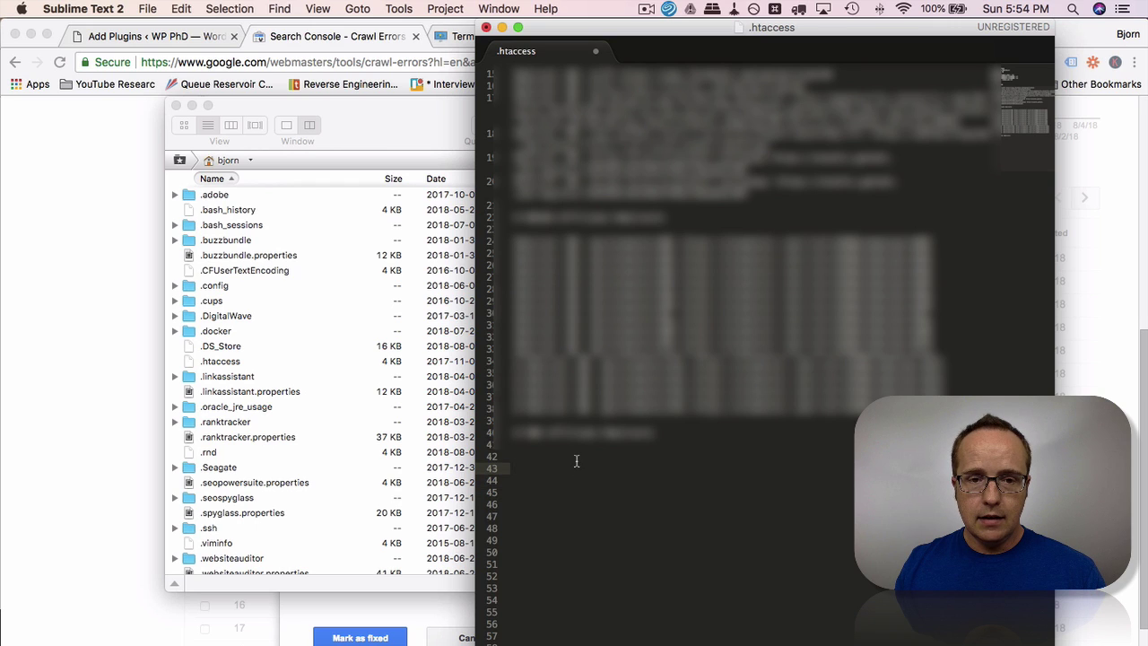
pyautogui.click(576, 461)
pyautogui.write('Redirect 301')
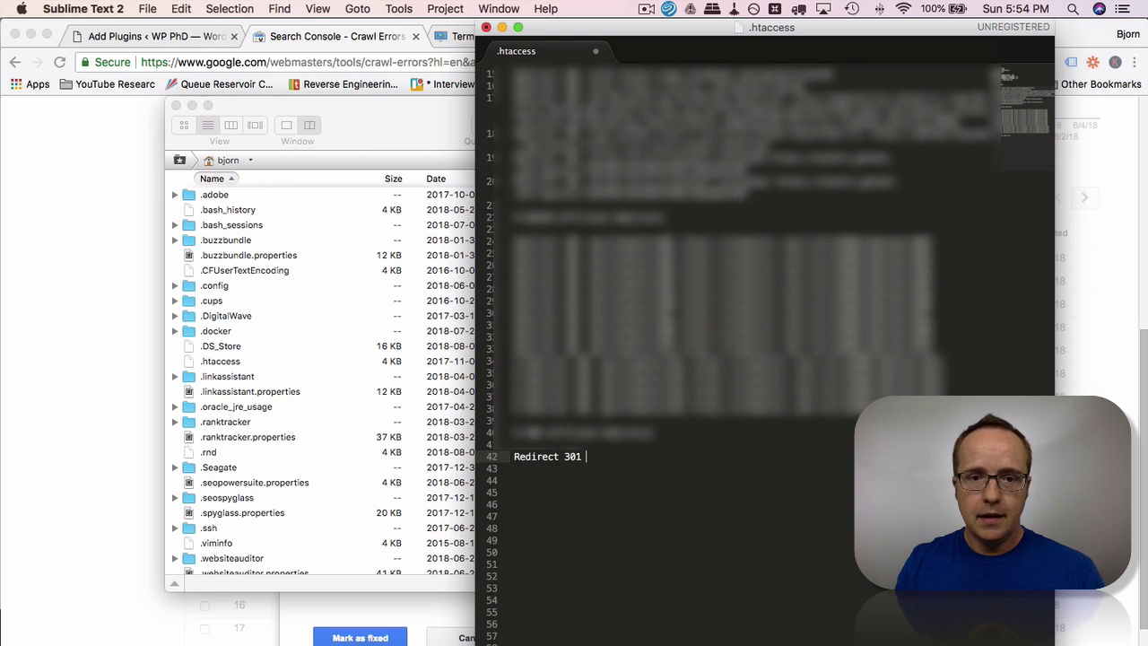
# Check the broken URL in Search Console and add its path /terms-of-use/ to the redirect rule in .htaccess
pyautogui.click(446, 607)
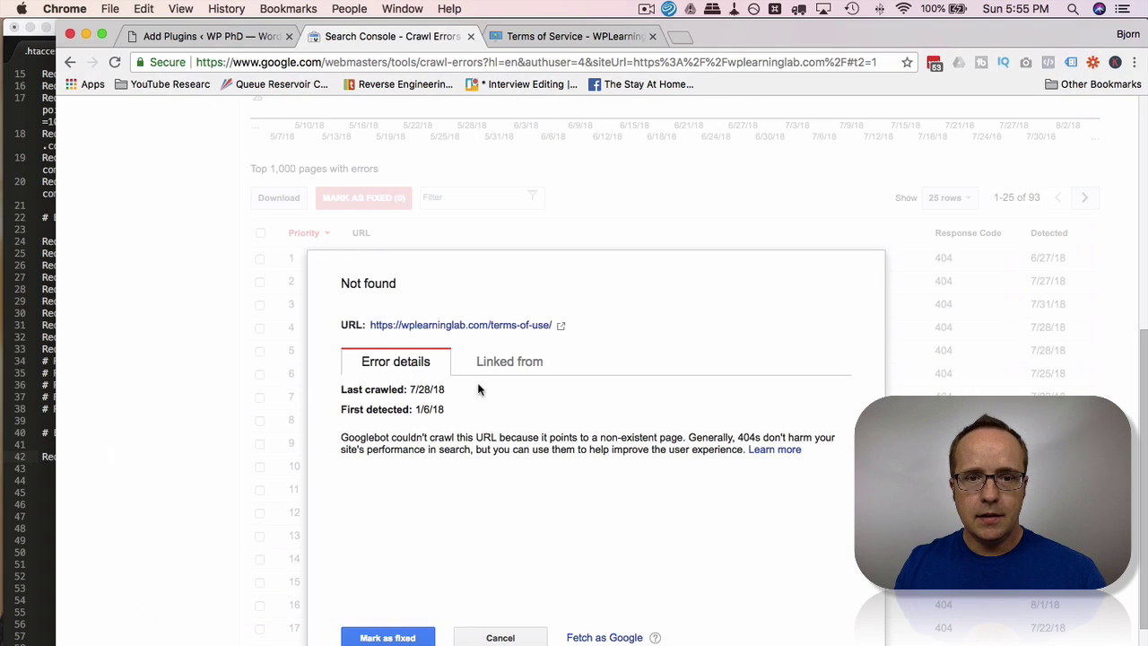
pyautogui.click(42, 166)
pyautogui.moveTo(105, 30); pyautogui.dragTo(429, 27)
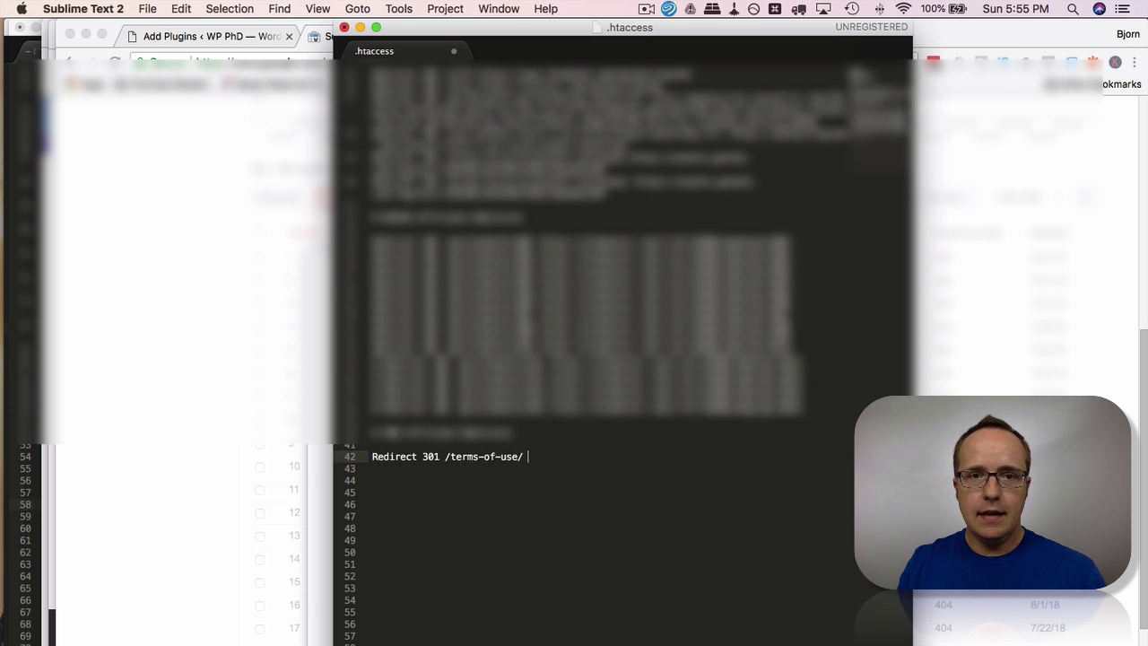
pyautogui.moveTo(723, 28); pyautogui.dragTo(408, 13)
pyautogui.click(641, 36)
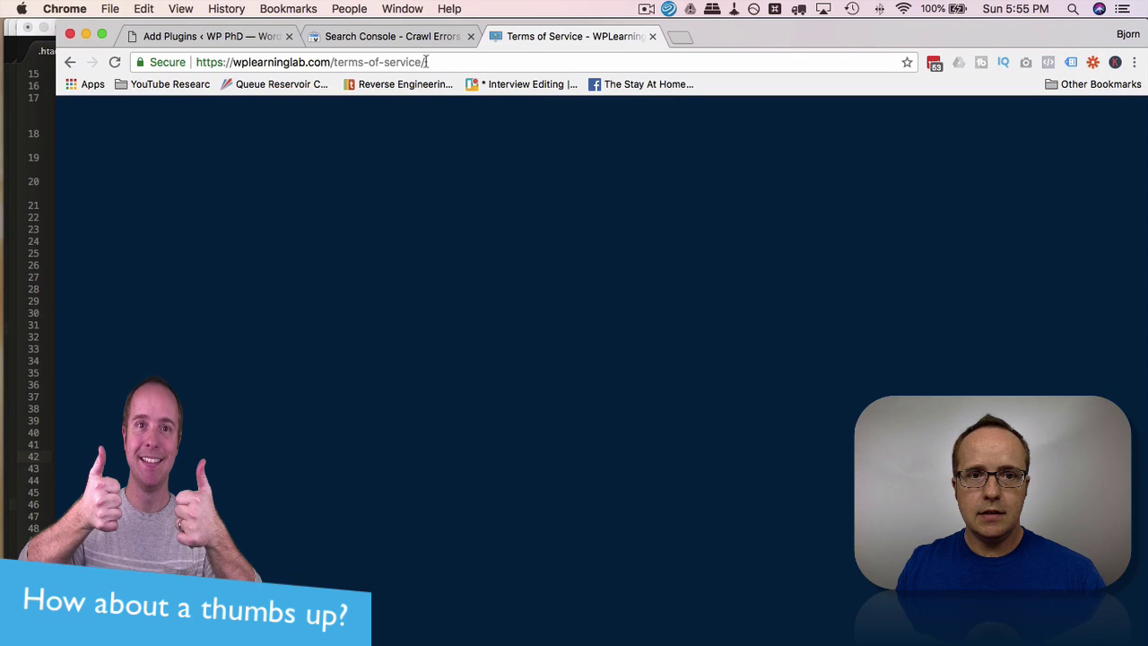
pyautogui.click(425, 62)
pyautogui.rightClick(289, 65)
pyautogui.click(318, 84)
pyautogui.click(50, 200)
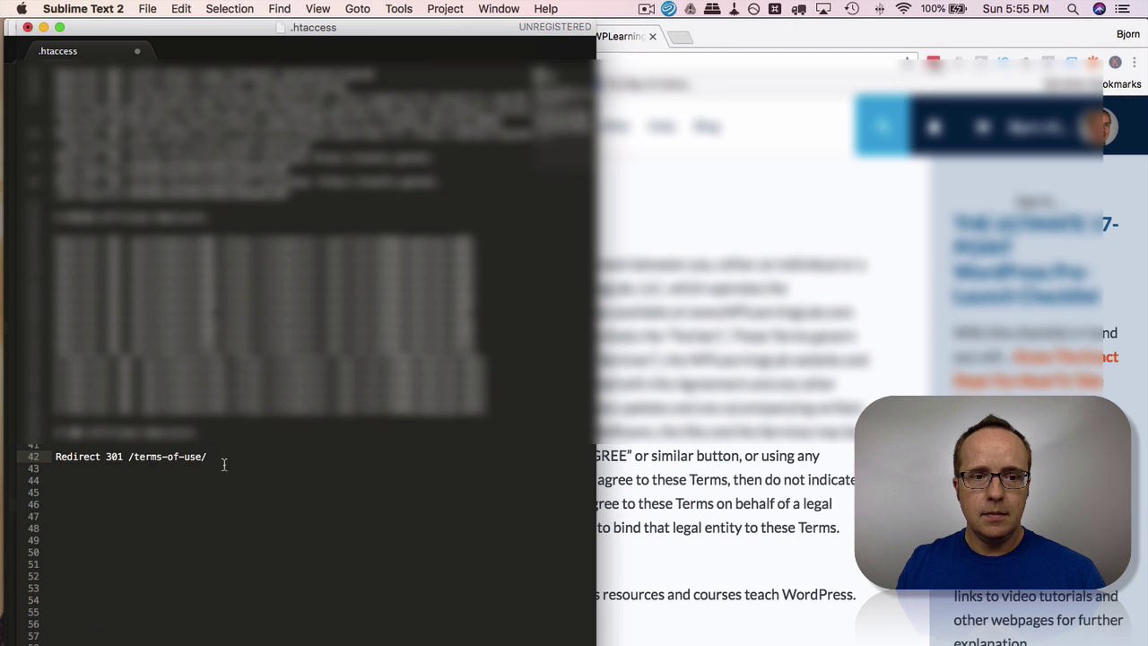
pyautogui.rightClick(213, 461)
pyautogui.click(260, 494)
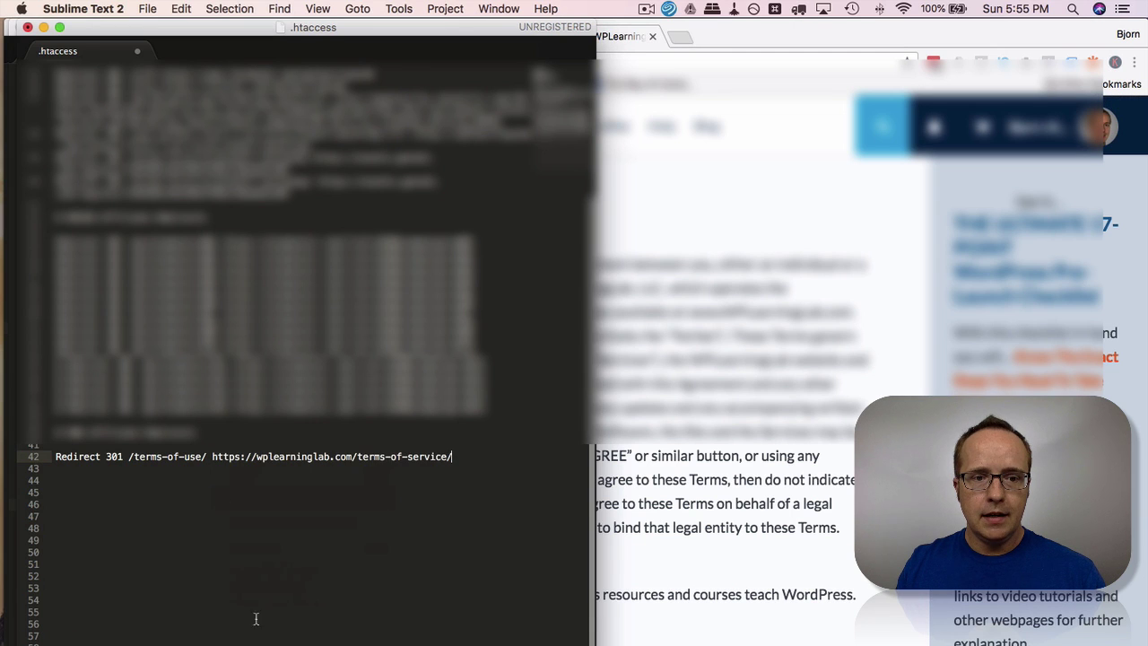
# Delete the empty lines below the redirect rule on line 42 and save .htaccess
pyautogui.click(439, 525)
pyautogui.click(469, 469)
pyautogui.scroll(4, 469, 469)
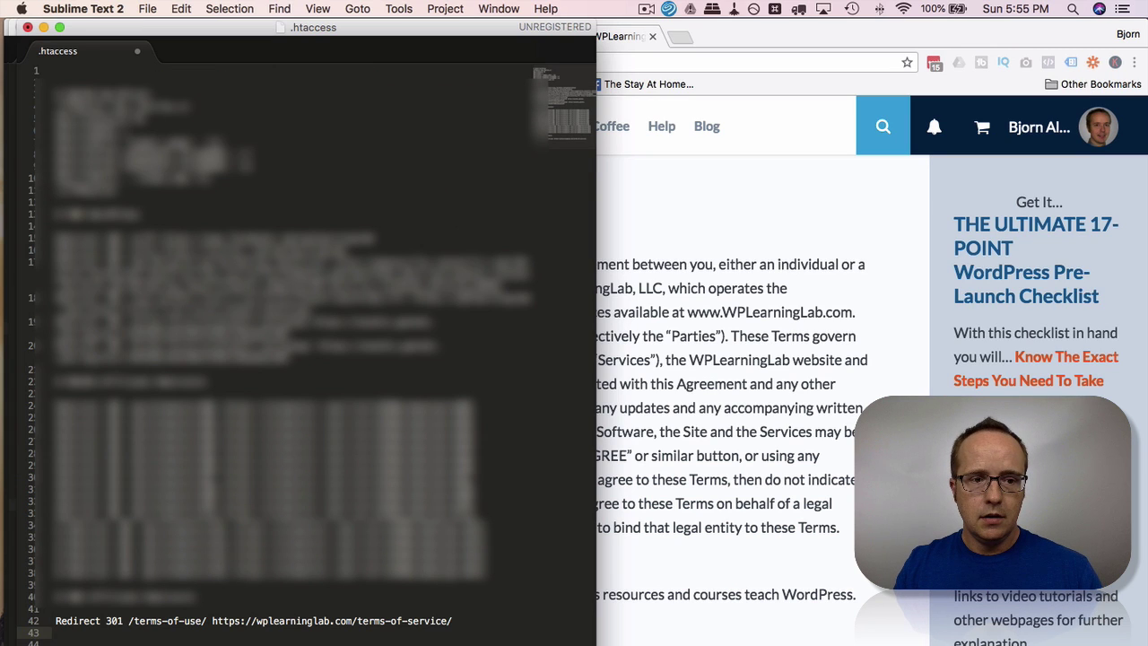
pyautogui.press('BackSpace')
pyautogui.press('super+s')
# Test the redirect by opening the terms-of-use/ URL from its Search Console error details and checking the resulting address
pyautogui.click(727, 203)
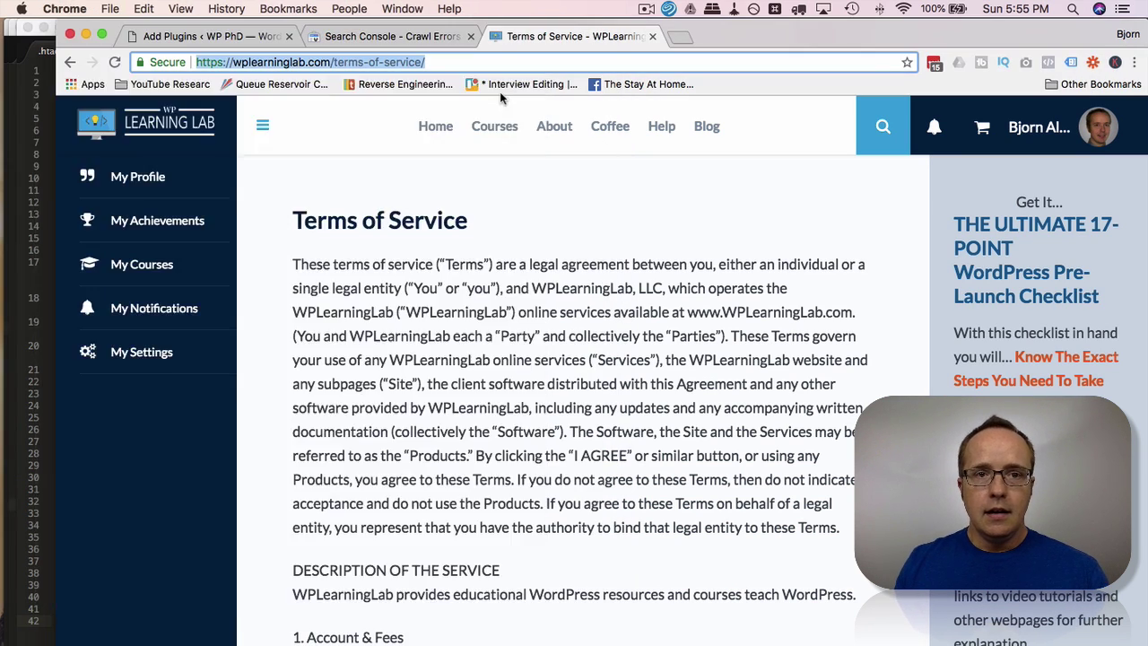
pyautogui.click(432, 36)
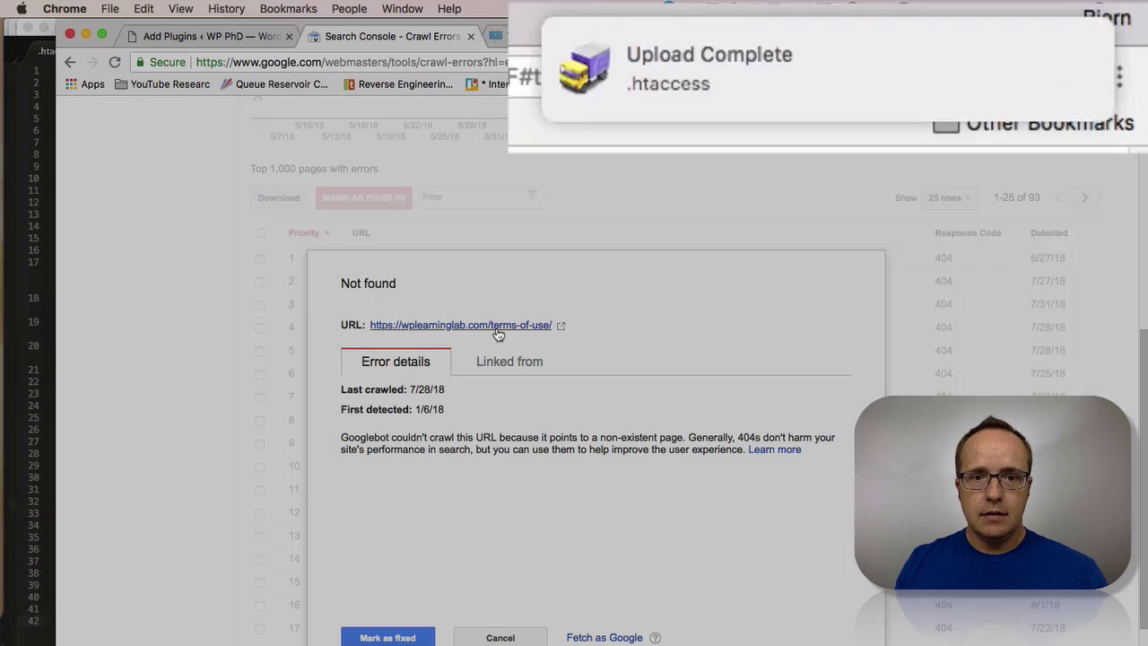
pyautogui.click(517, 328)
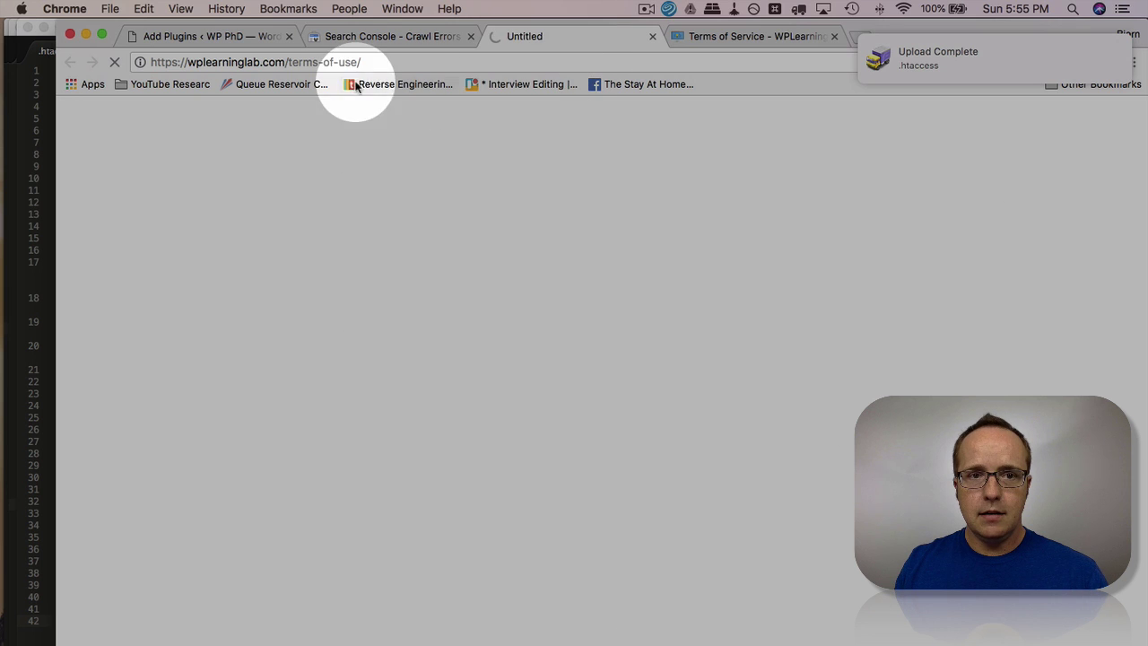
pyautogui.moveTo(294, 64); pyautogui.dragTo(427, 63)
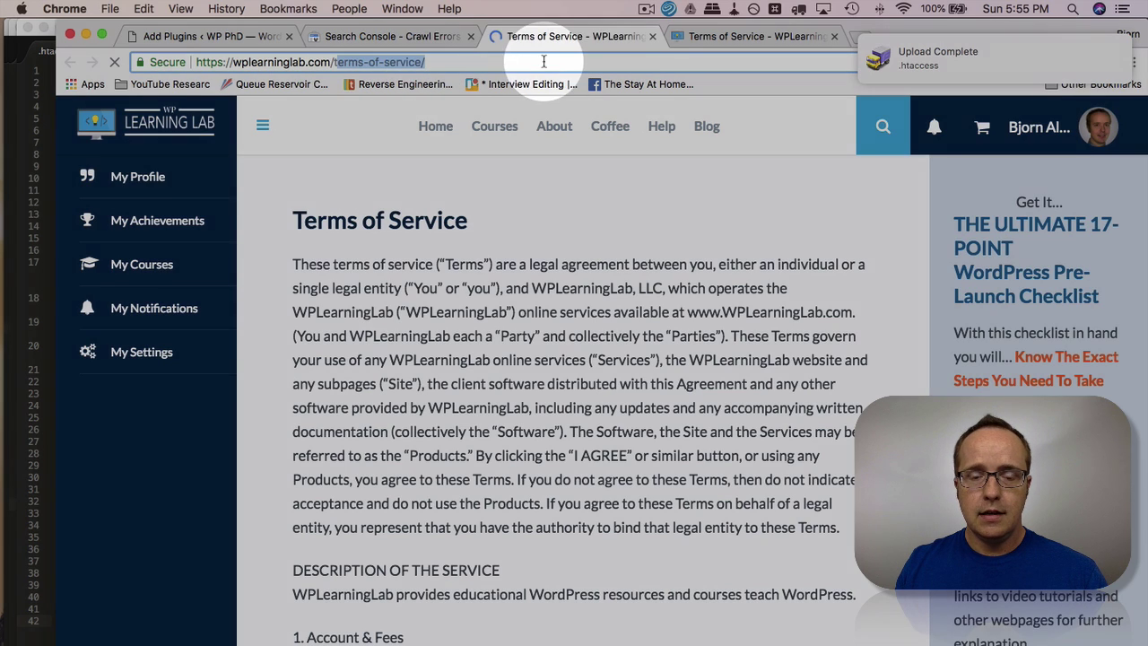
pyautogui.click(522, 257)
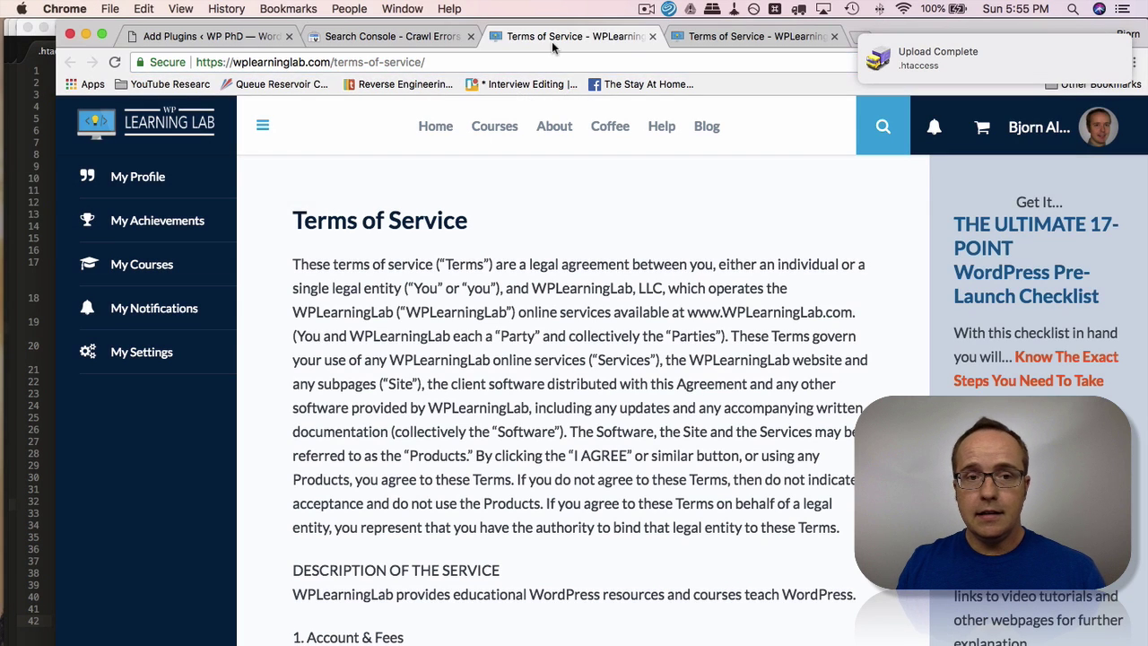
# Mark the terms-of-use/ crawl error as fixed in Search Console and confirm it
pyautogui.click(367, 39)
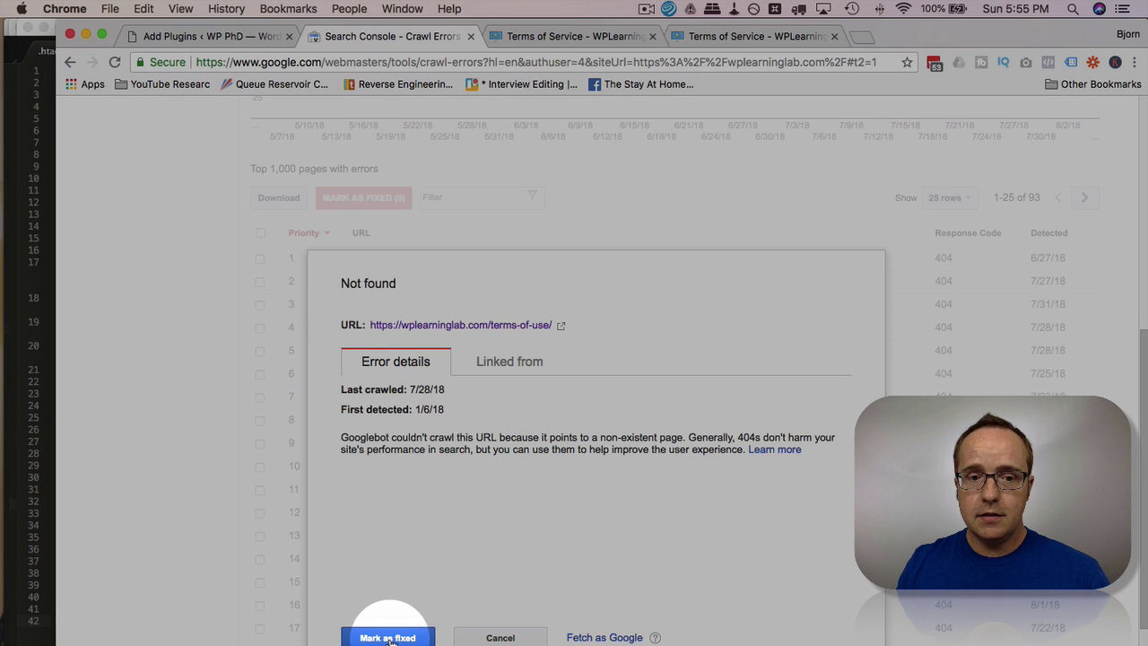
pyautogui.click(388, 638)
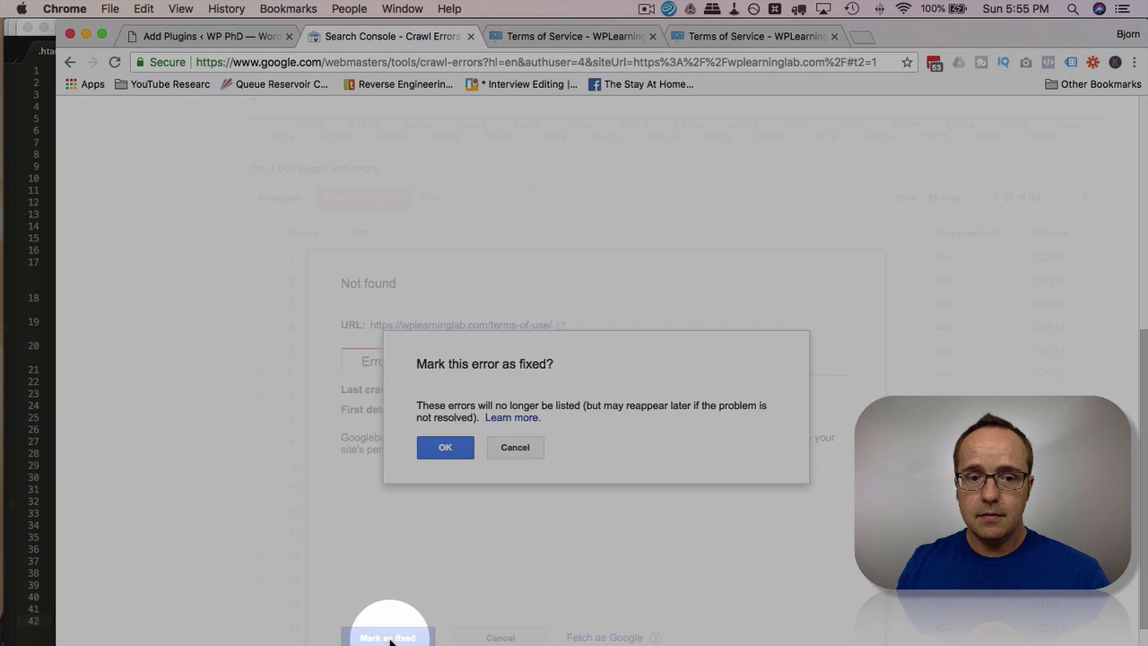
pyautogui.click(448, 447)
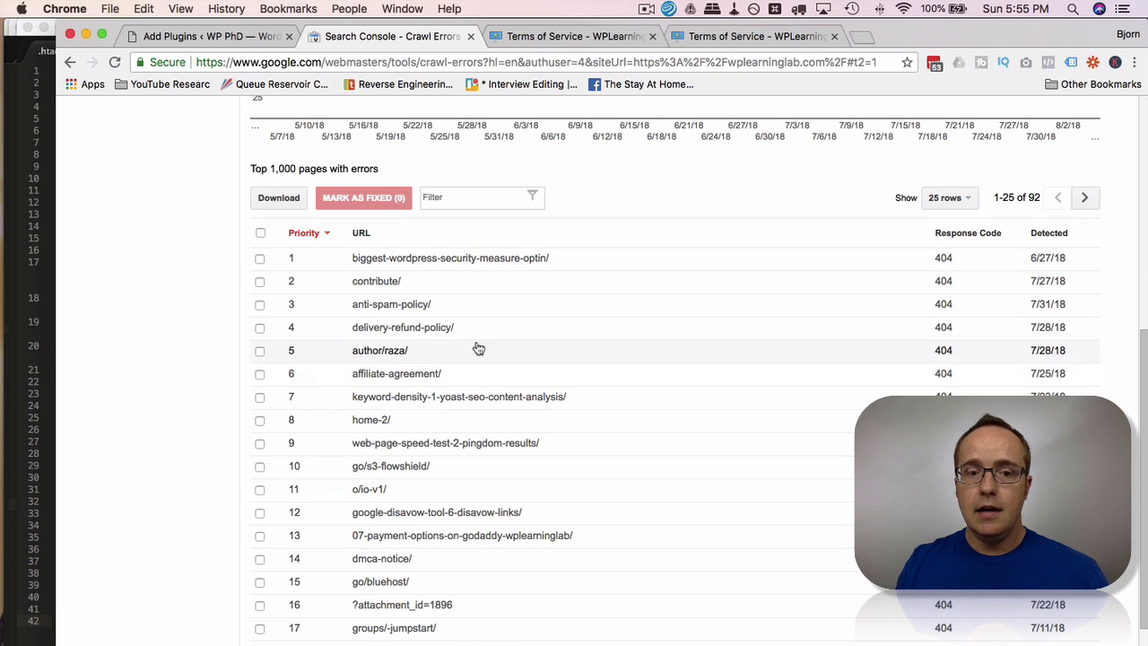
# Open the WordPress admin dashboard of wplearninglab.com from the Terms of Service page
pyautogui.click(569, 37)
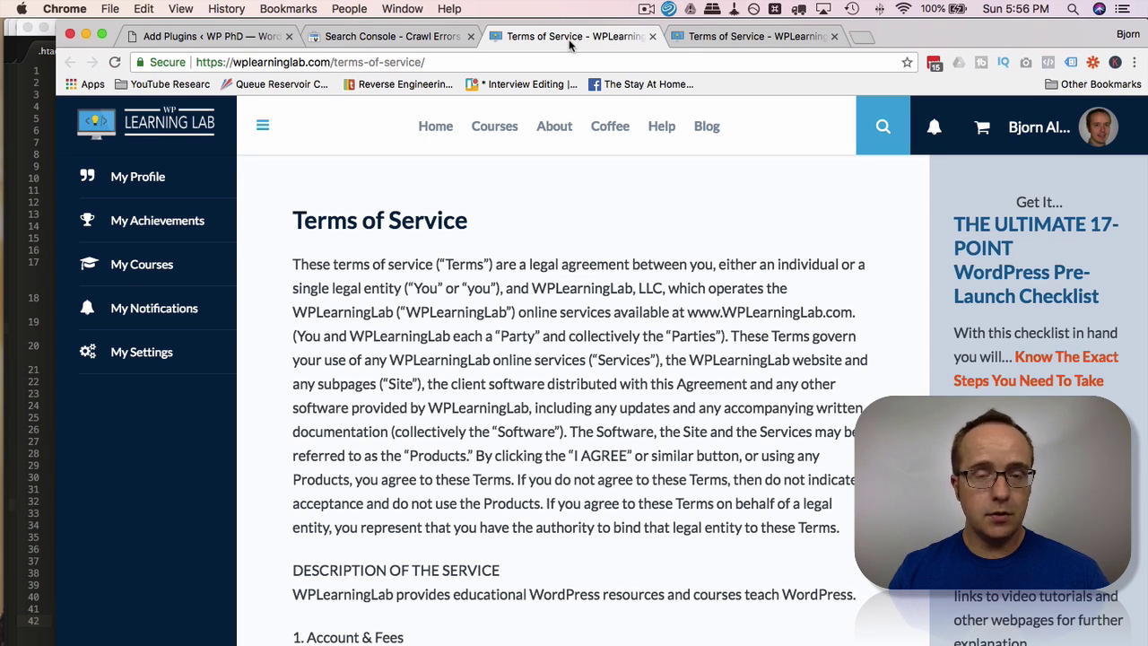
pyautogui.click(387, 38)
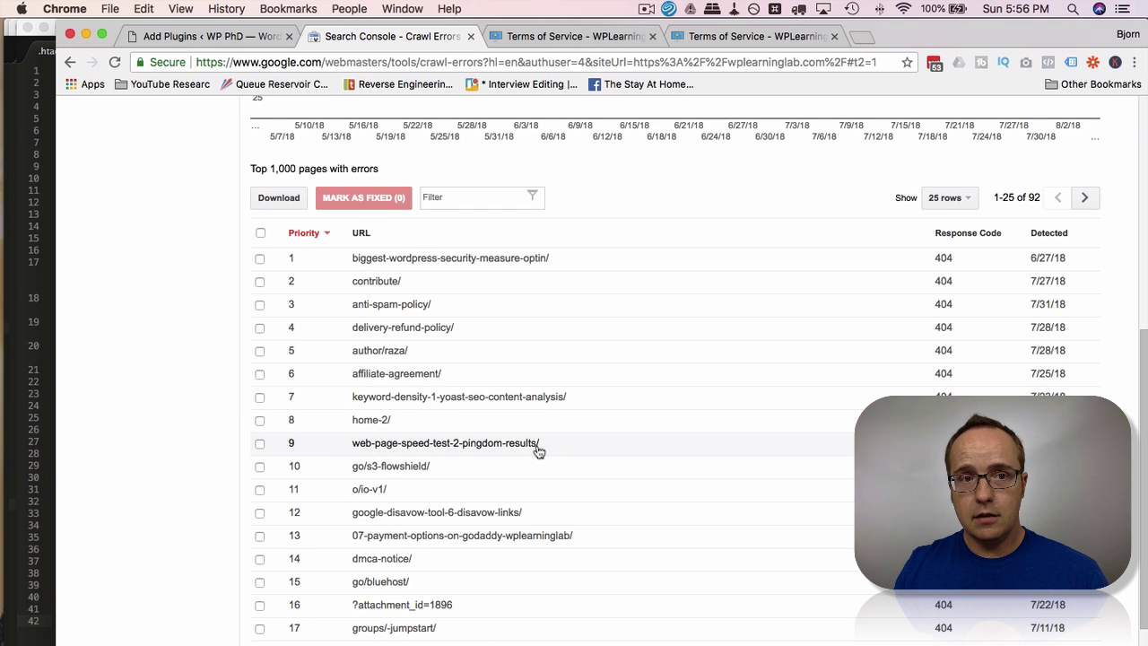
pyautogui.click(599, 37)
pyautogui.moveTo(1088, 162)
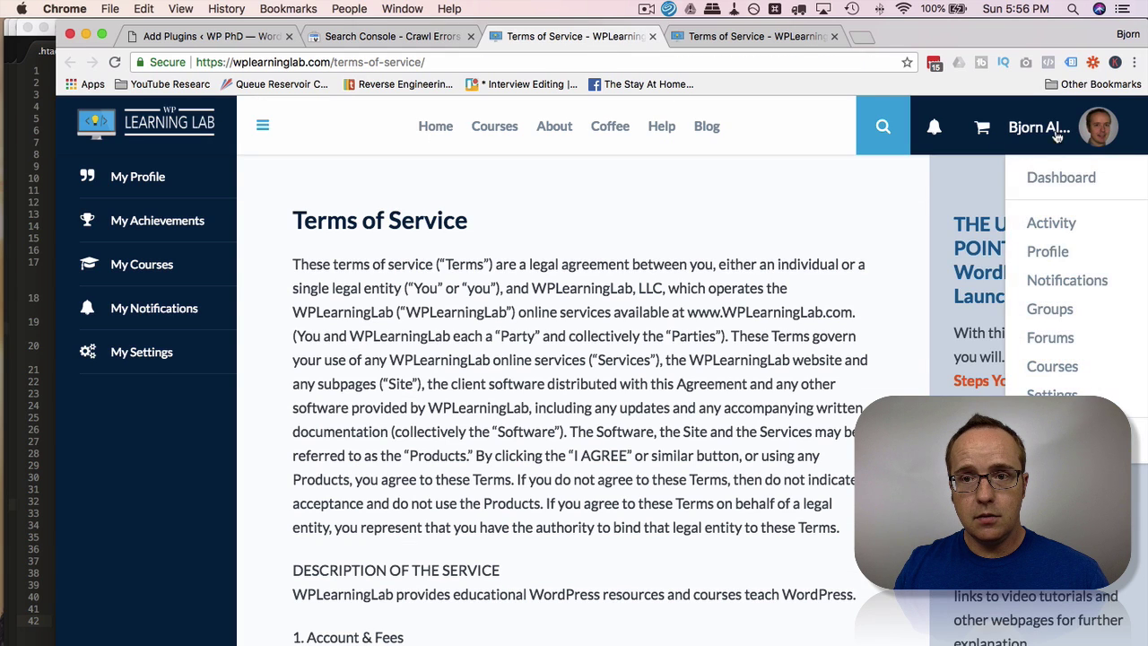
pyautogui.moveTo(1058, 181)
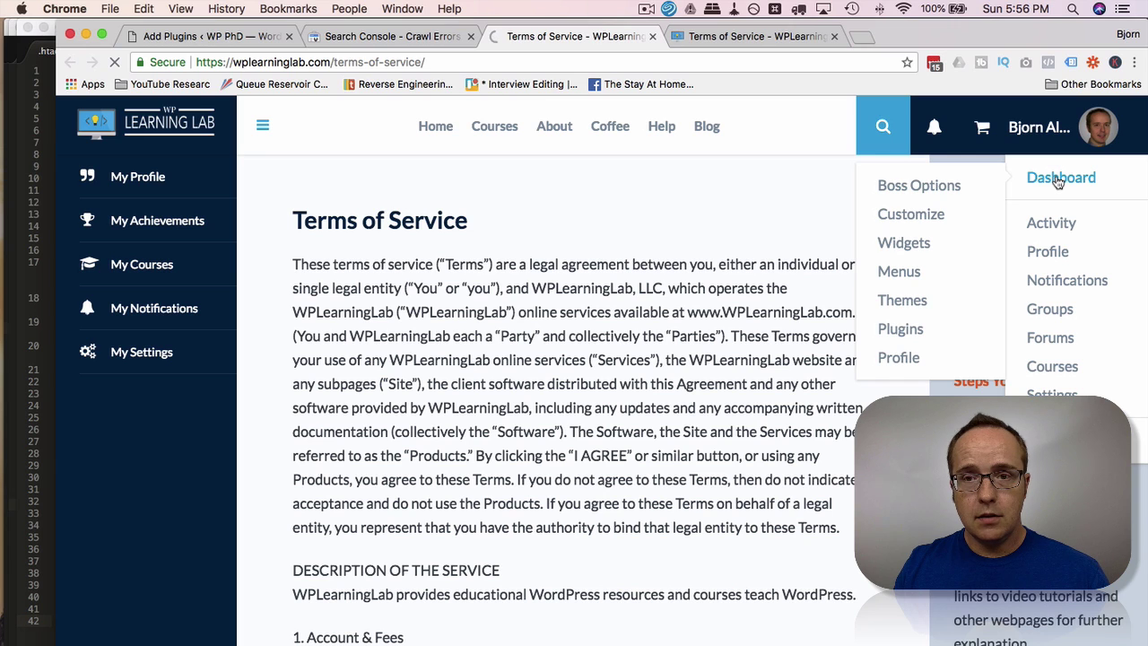
pyautogui.press('super+l')
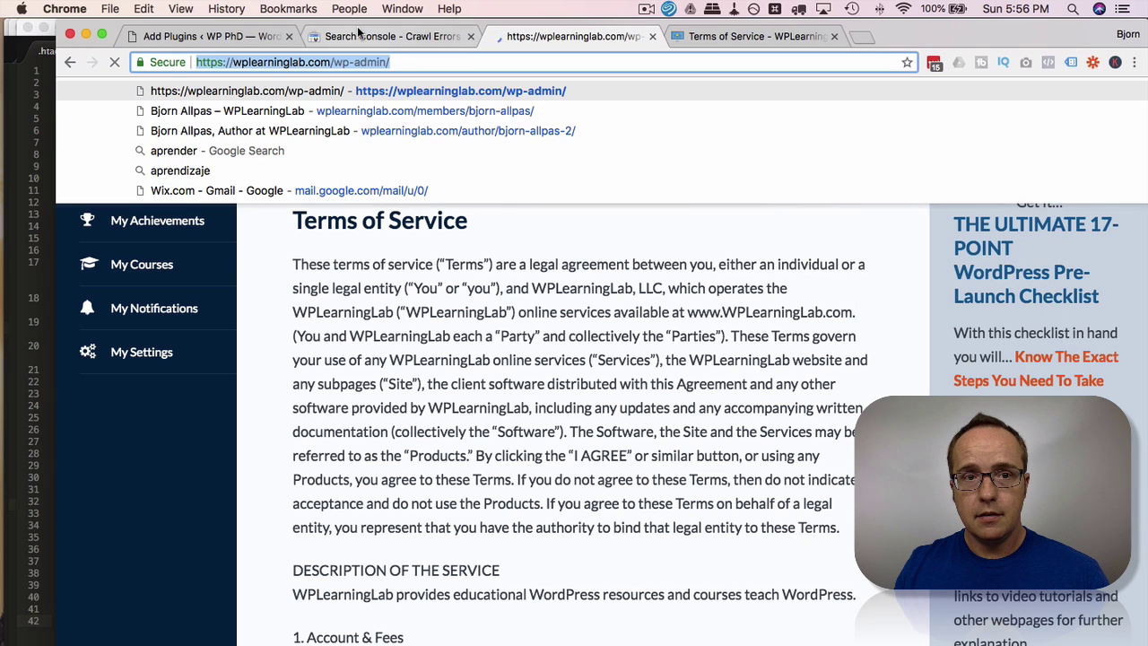
# Open the broken web-page-speed-test-2-pingdom-results/ URL from its Search Console error details and copy its slug without the trailing slash
pyautogui.click(358, 36)
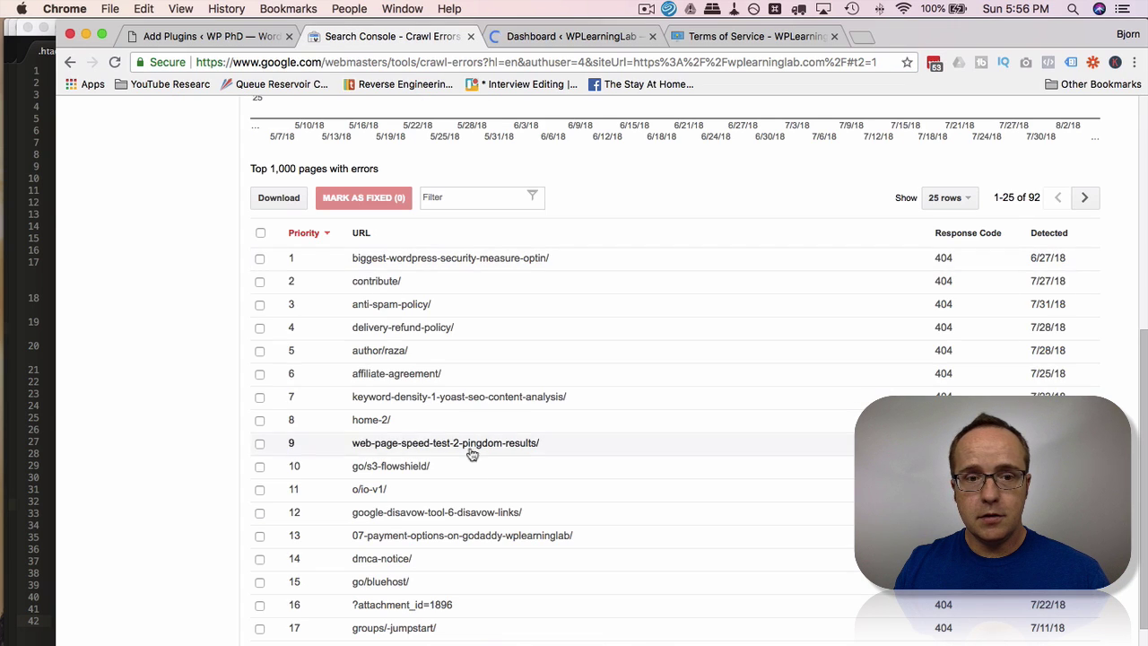
pyautogui.click(440, 443)
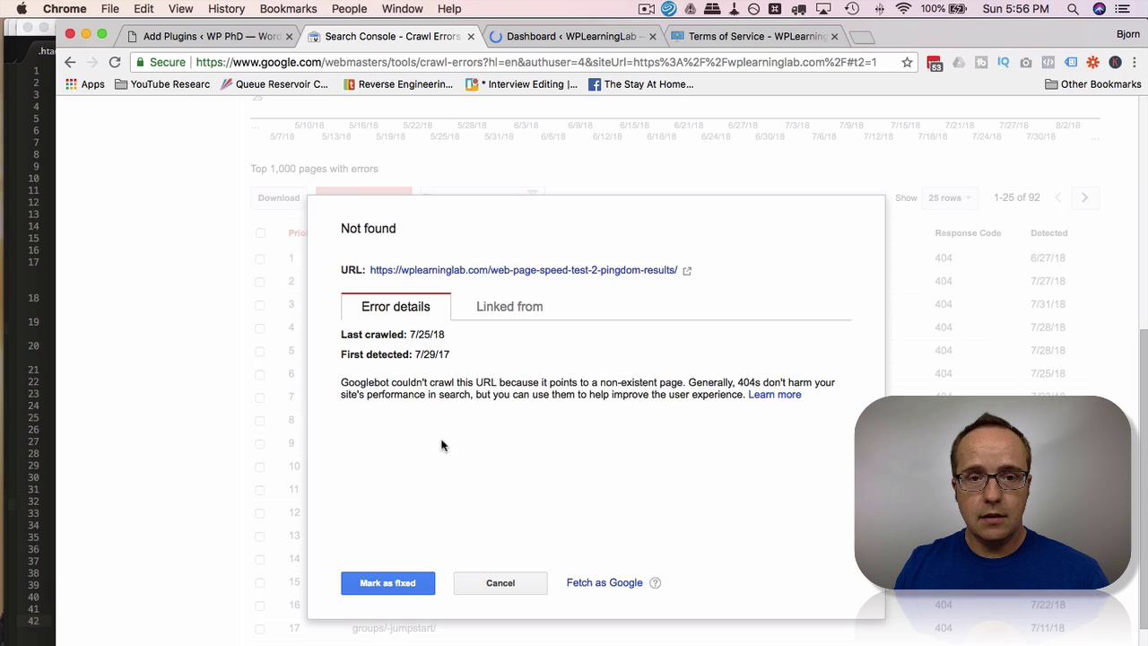
pyautogui.keyDown('super'); pyautogui.click(507, 270); pyautogui.keyUp('super')
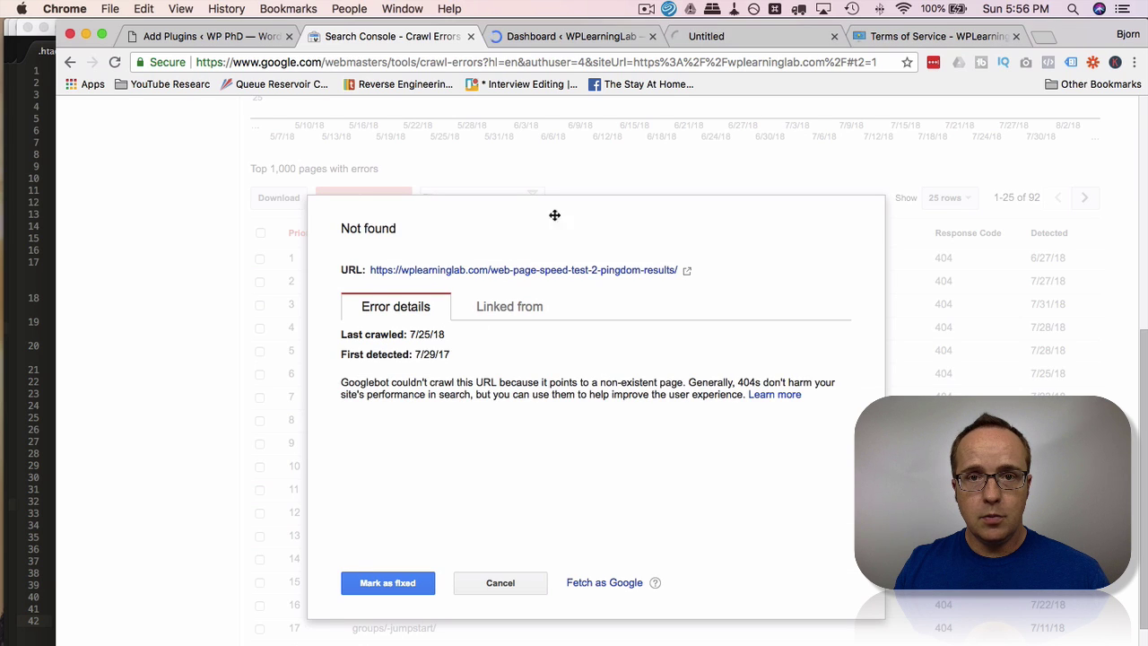
pyautogui.click(704, 36)
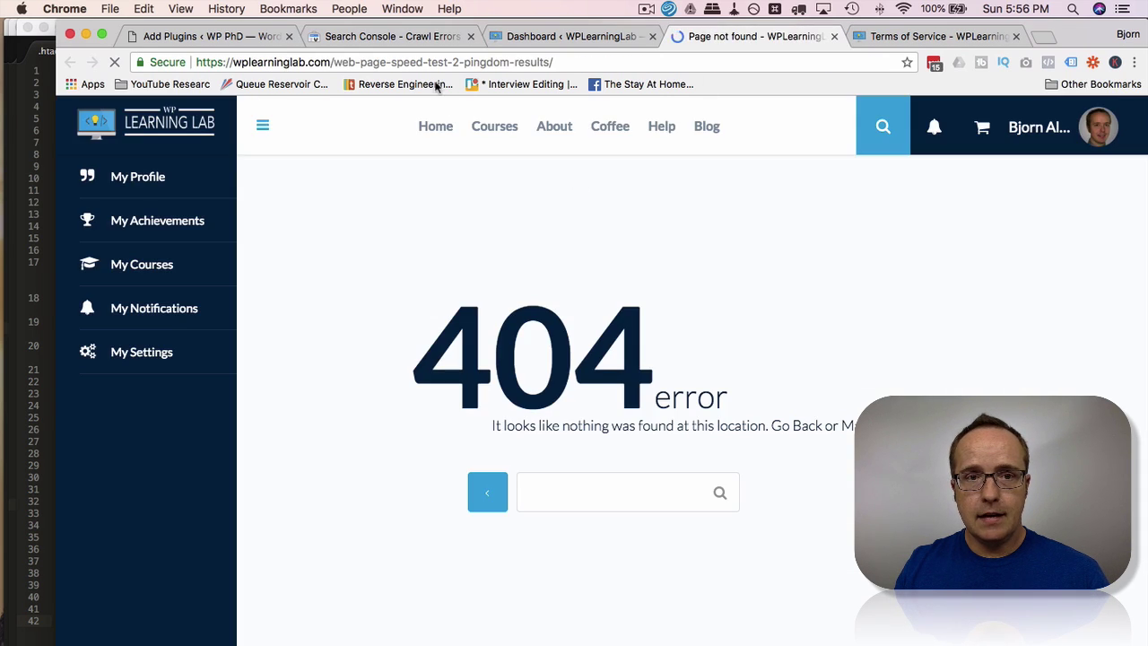
pyautogui.click(341, 62)
pyautogui.moveTo(334, 63); pyautogui.dragTo(518, 69)
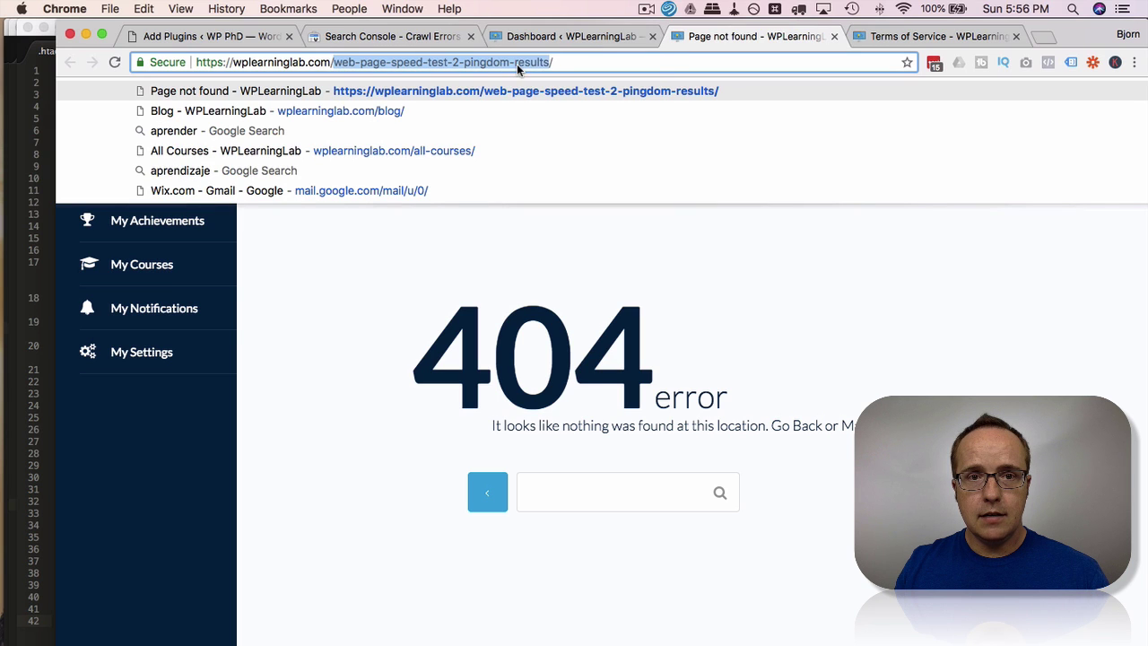
pyautogui.rightClick(518, 69)
pyautogui.click(551, 88)
# Start a new WordPress page and paste the slug web-page-speed-test-2-pingdom-results as its title
pyautogui.click(551, 38)
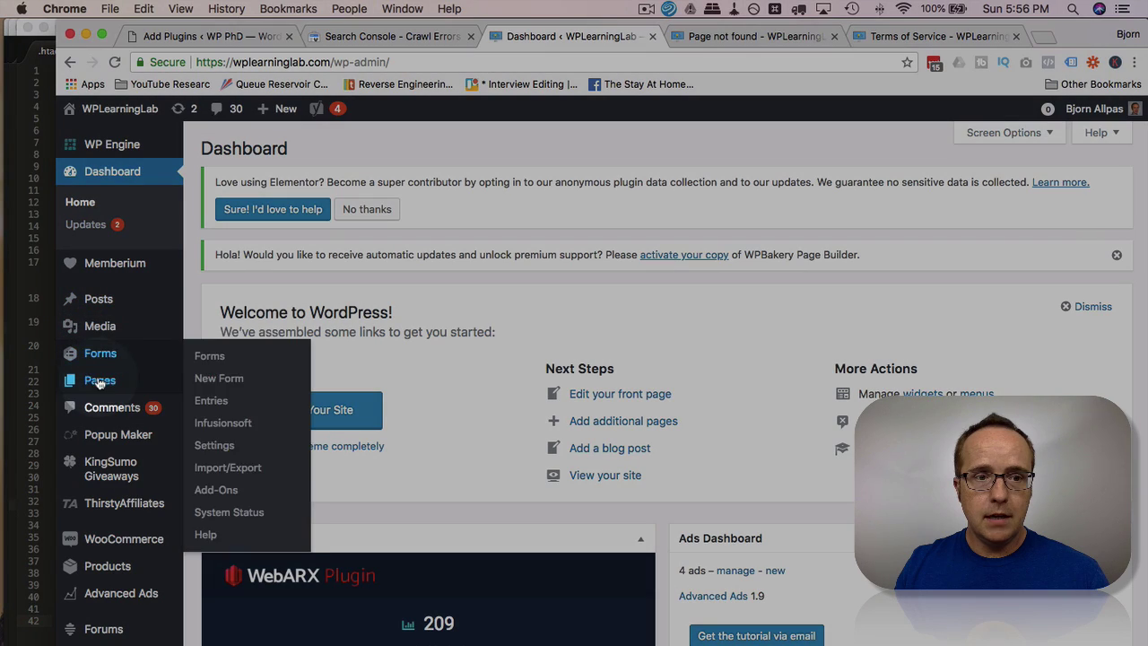
pyautogui.moveTo(108, 380)
pyautogui.click(214, 407)
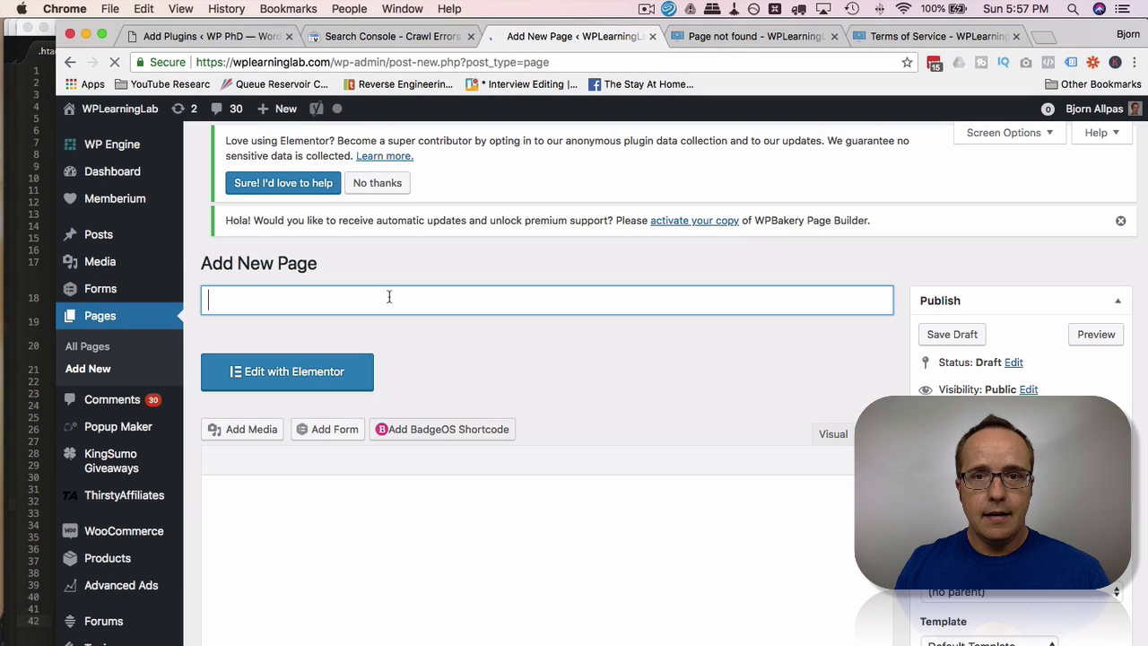
pyautogui.press('super+v')
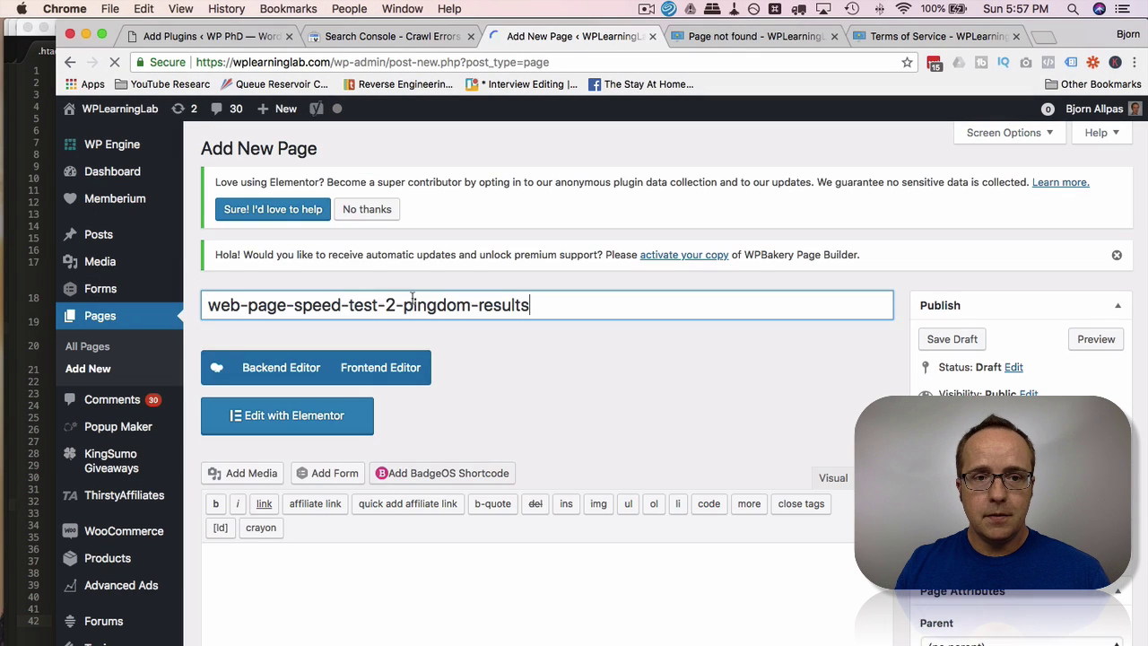
# Reformat the page title to "Web Page Speed Test 2 Pingdom Results" and enter "Fixed 404." as the page content
pyautogui.press('super+Left')
pyautogui.press('Delete')
pyautogui.write('W')
pyautogui.press('Right')
pyautogui.press('Right')
pyautogui.press('Delete')
pyautogui.press('Delete')
pyautogui.write('P')
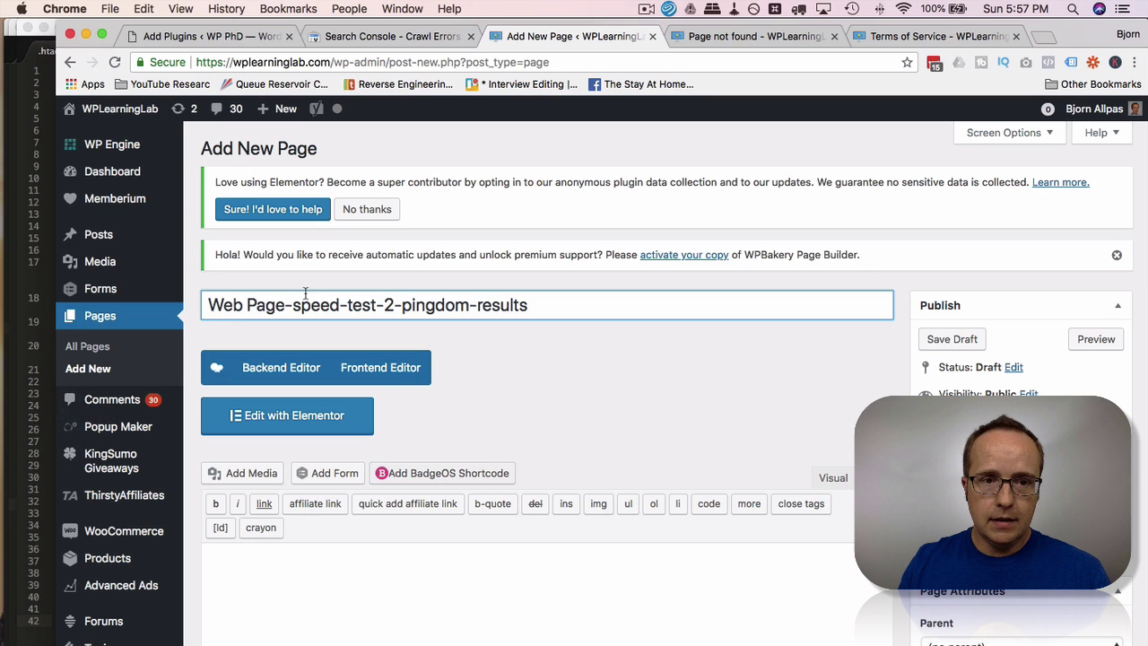
pyautogui.press('shift+super+Right')
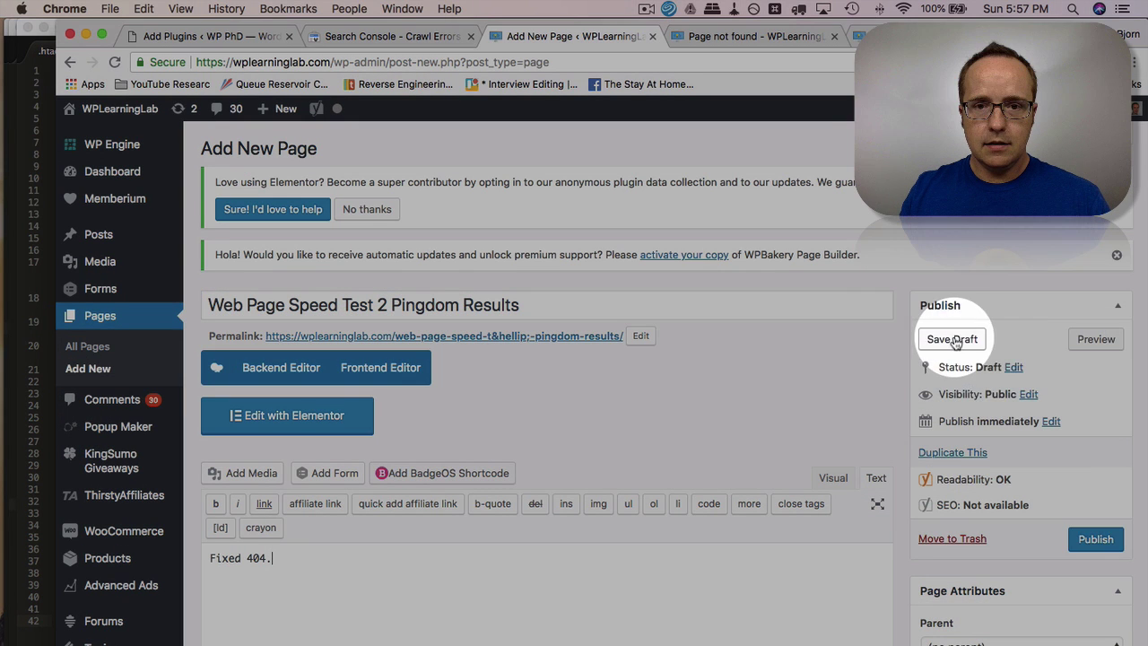
# Publish the new page and reload the broken URL to check that it loads the page's content
pyautogui.click(1090, 542)
pyautogui.click(741, 36)
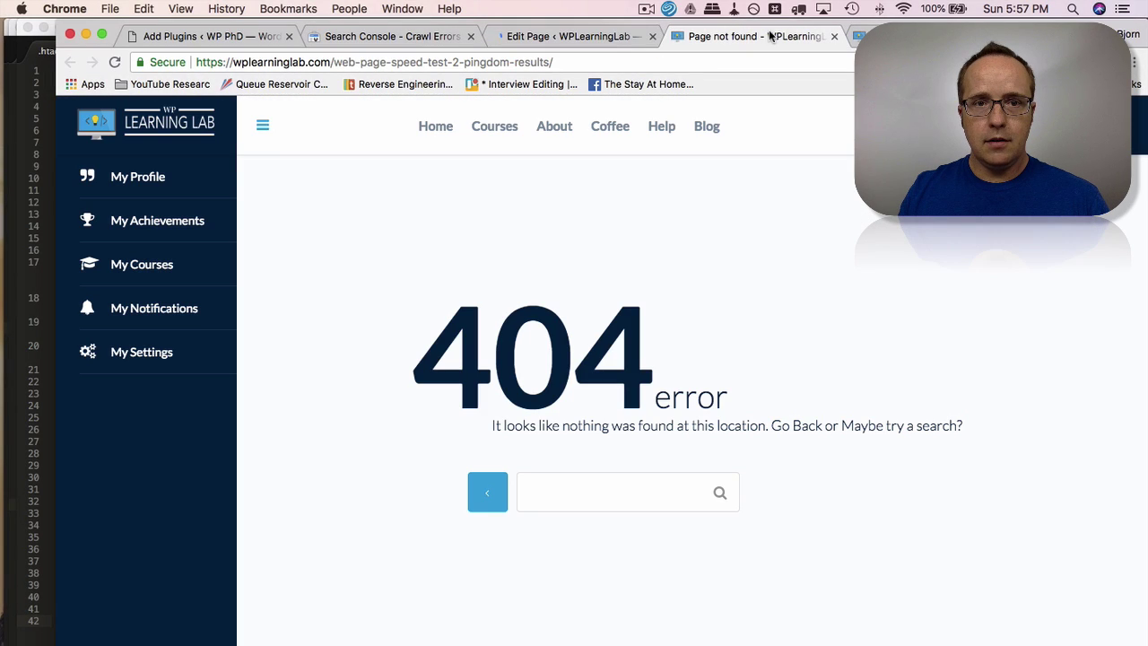
pyautogui.press('super+r')
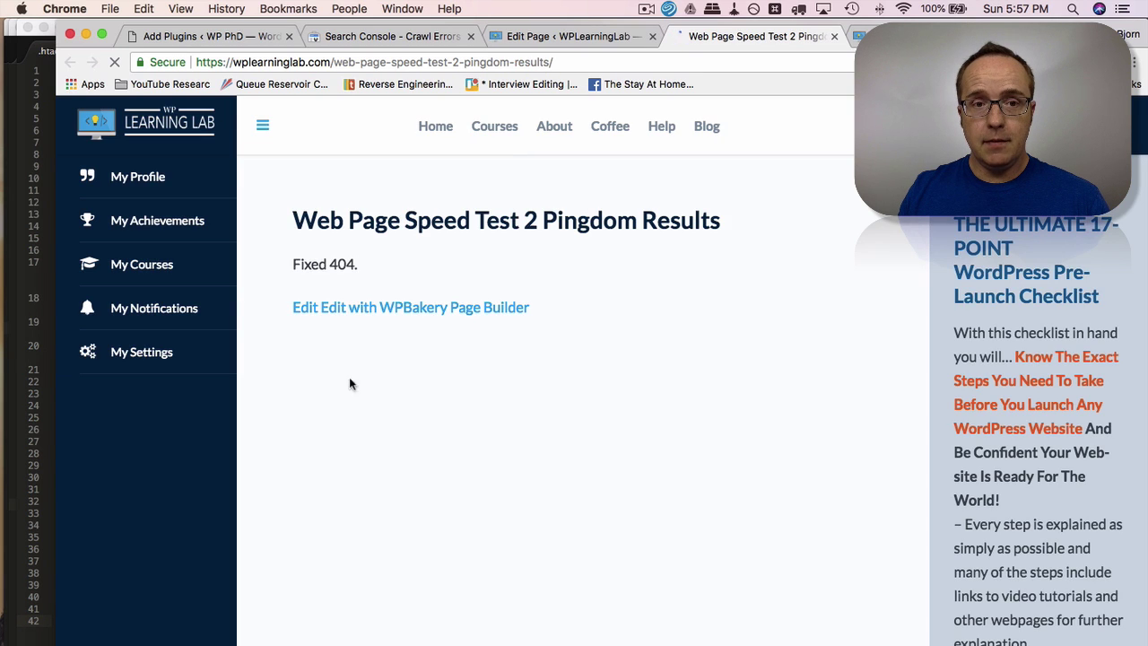
pyautogui.moveTo(375, 269); pyautogui.dragTo(292, 263)
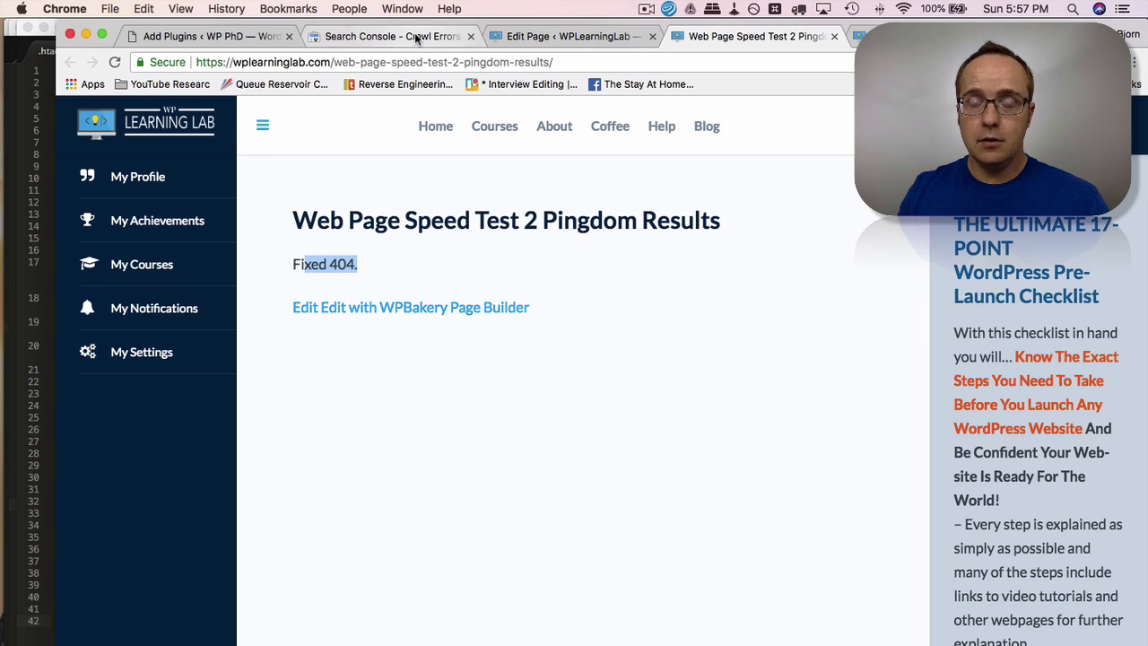
# Mark the web-page-speed-test-2-pingdom-results/ crawl error as fixed in Search Console and confirm it
pyautogui.click(392, 36)
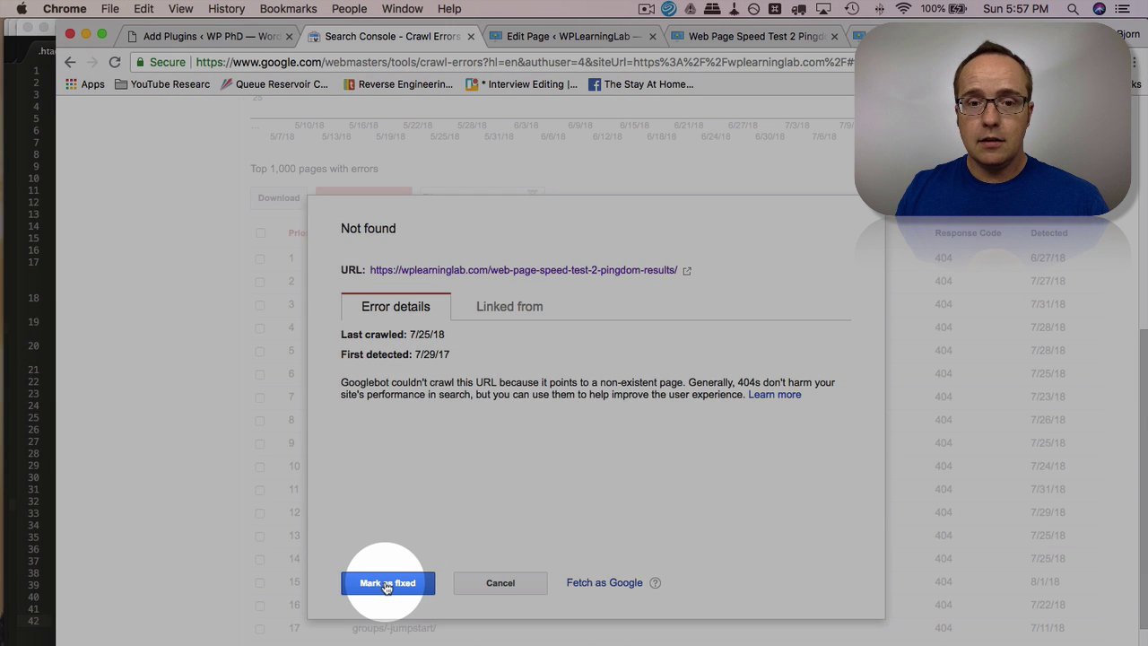
pyautogui.click(385, 582)
pyautogui.click(443, 450)
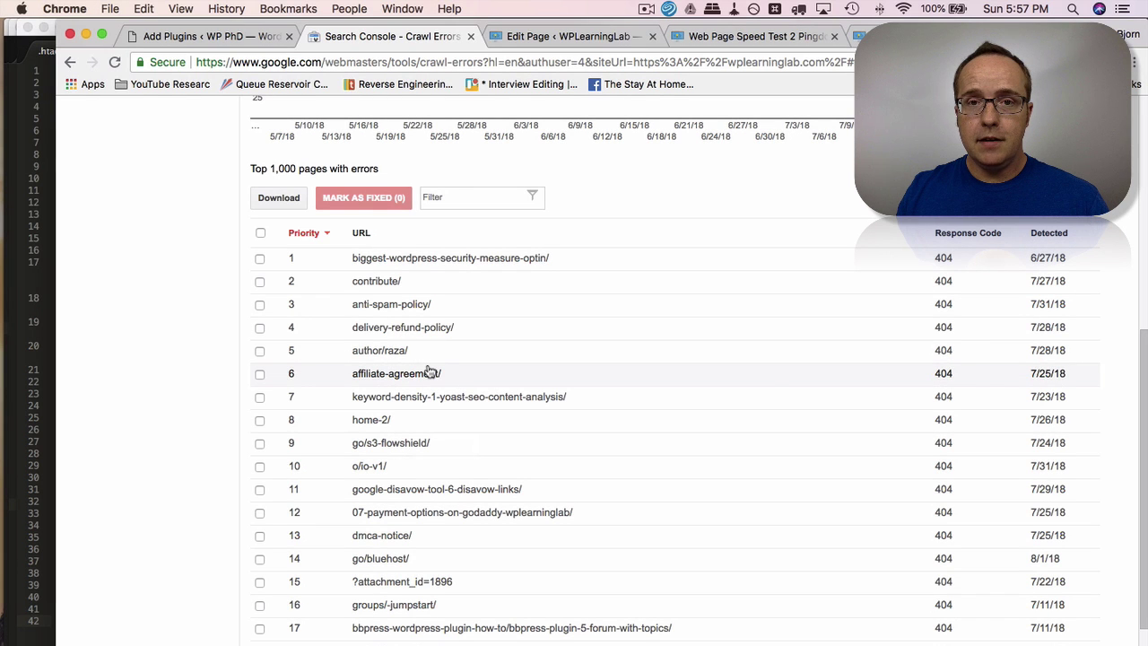
pyautogui.scroll(3, 448, 289)
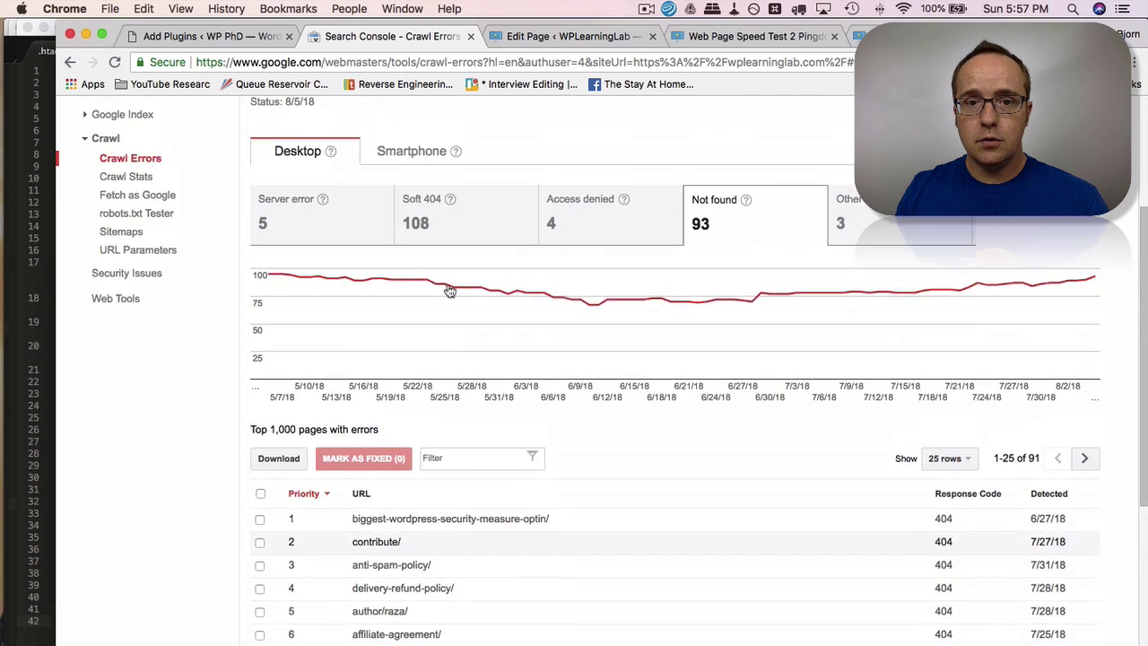
pyautogui.scroll(2, 449, 289)
pyautogui.scroll(-4, 449, 289)
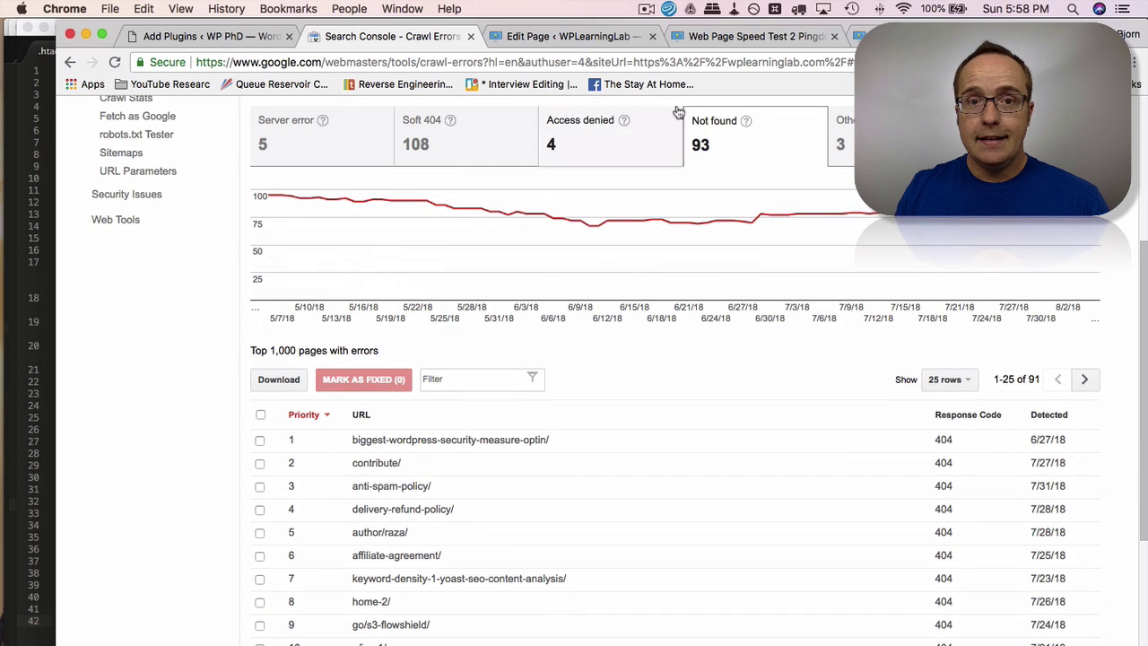
pyautogui.scroll(1, 502, 287)
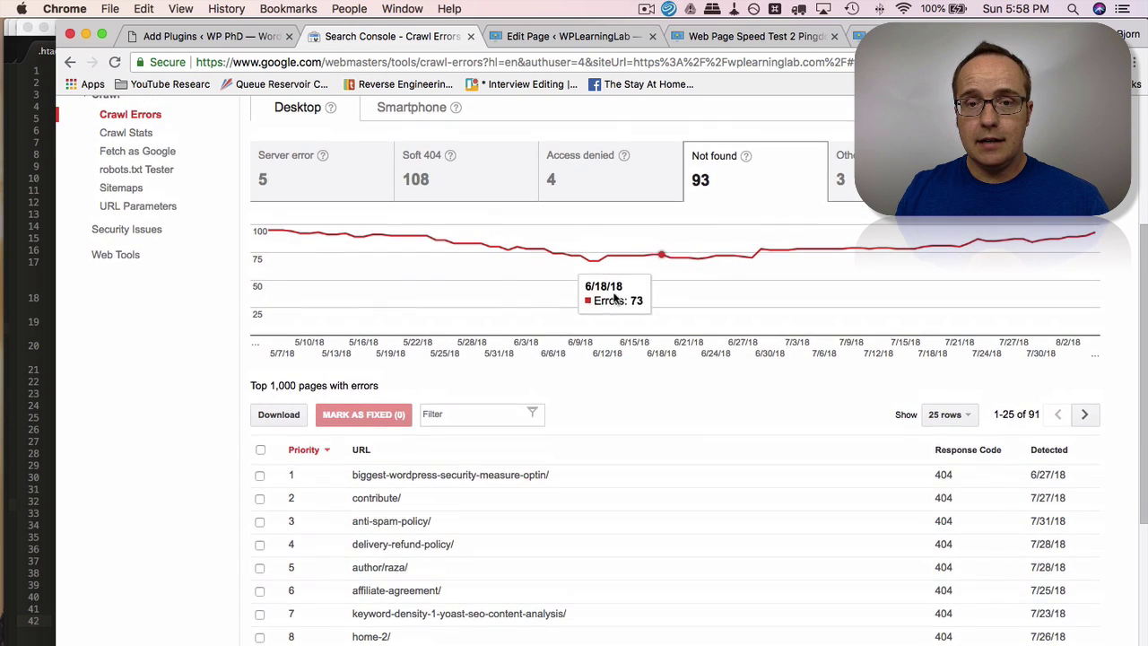